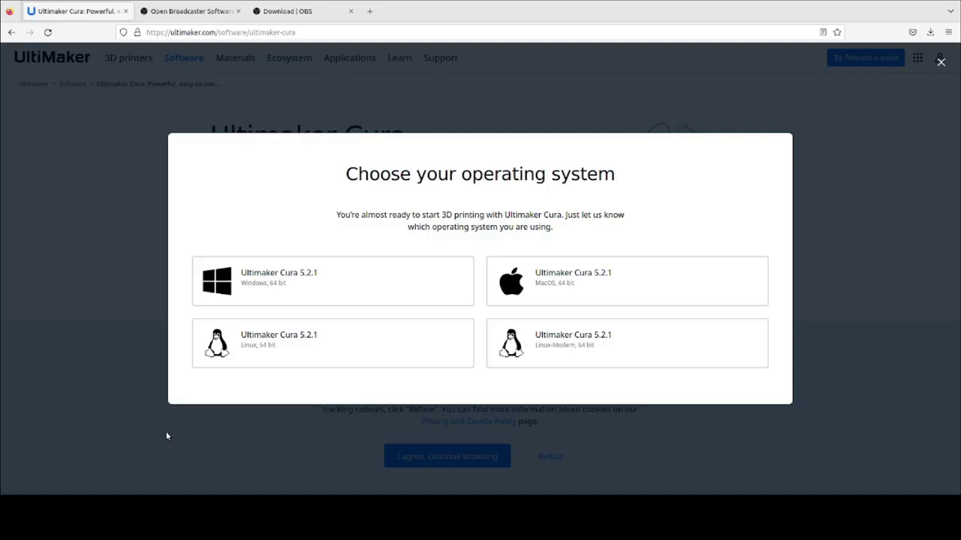
Download Ultimaker Cura 5.2.1 for Linux, 64 bit
click(304, 355)
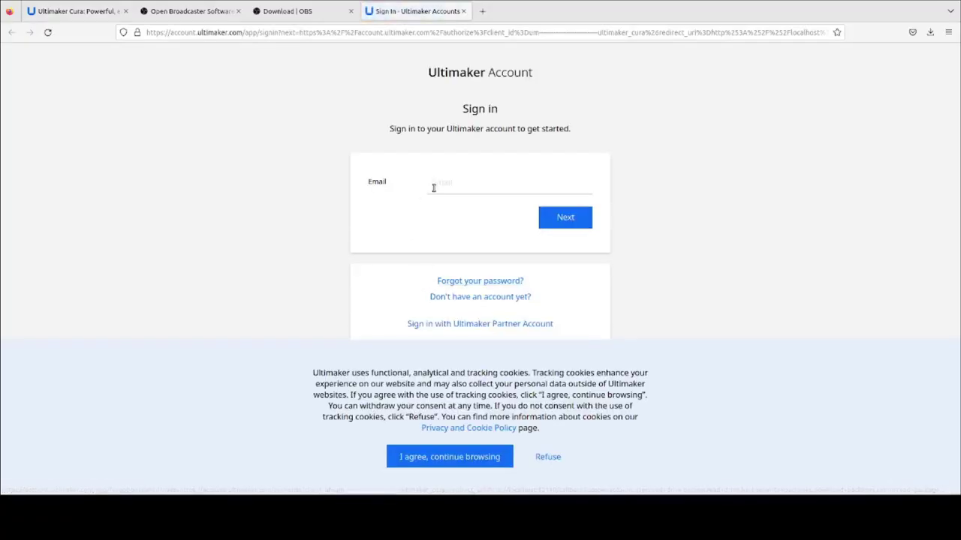
Sign in to the Ultimaker account with the account e-mail and password
click(443, 183)
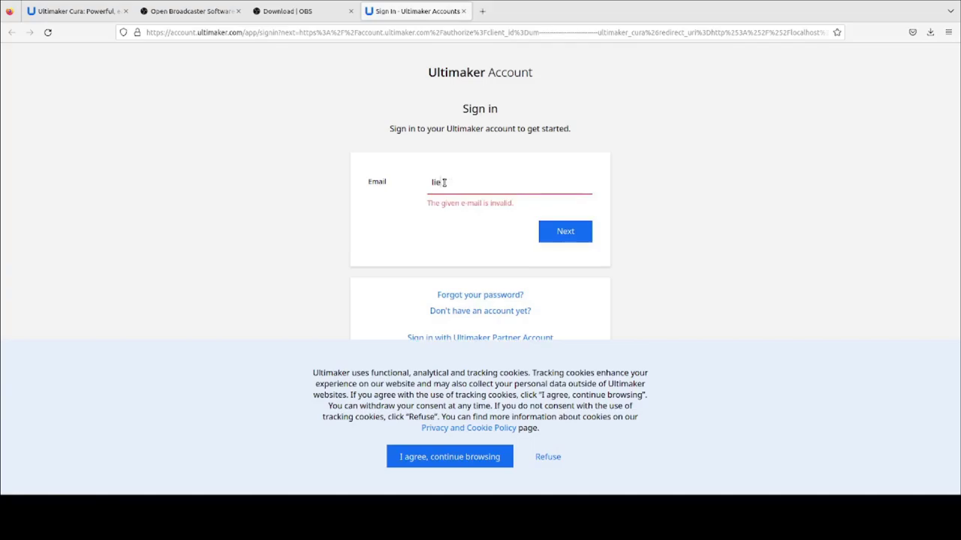
key(Return)
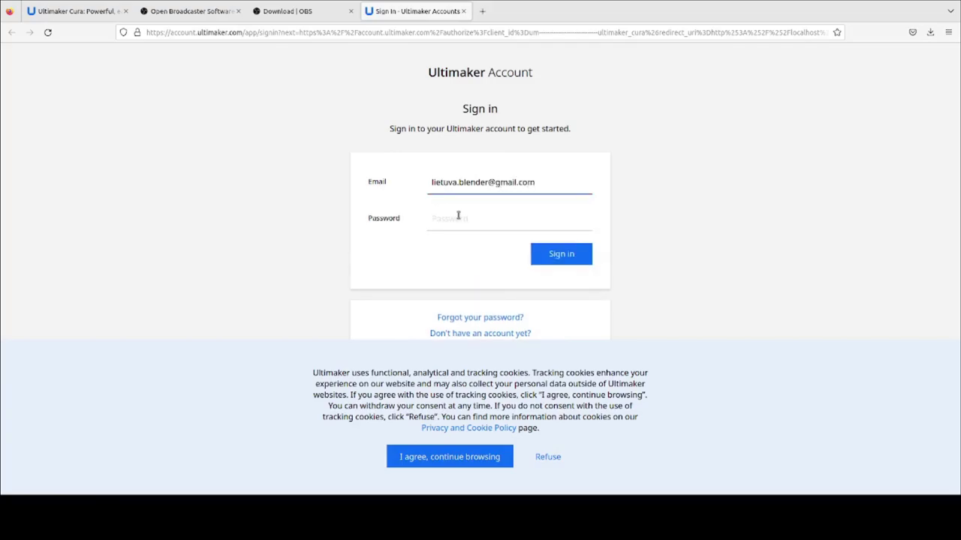
click(459, 216)
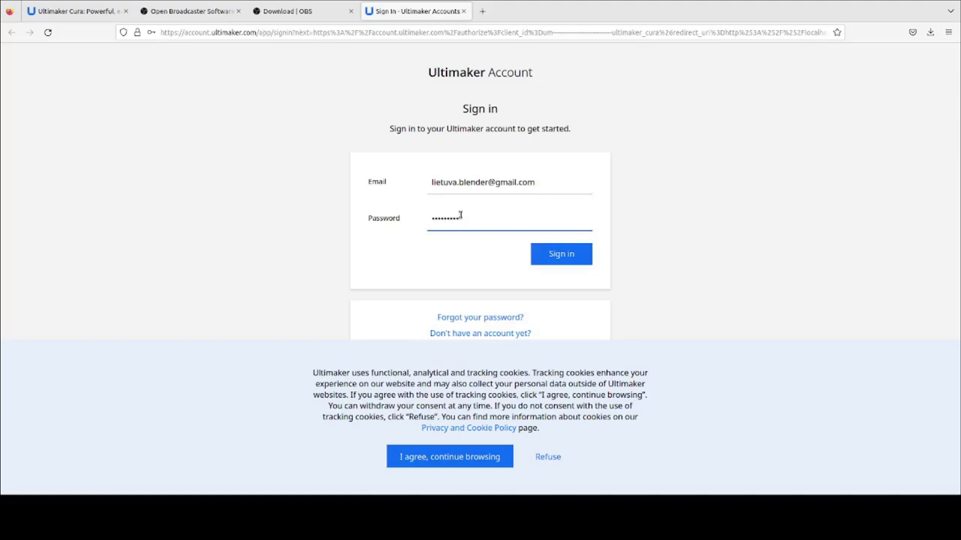
key(Return)
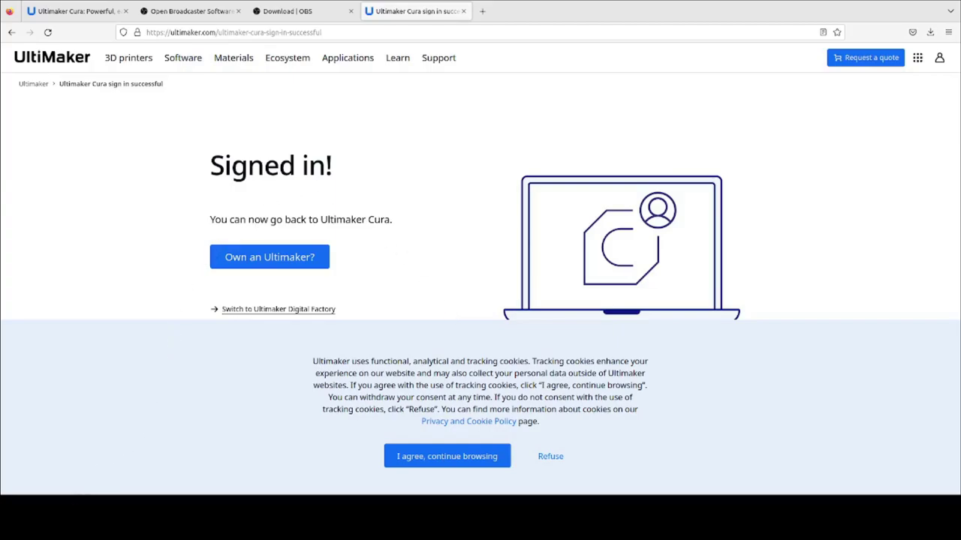
In a new tab, search Google for 'best way connect makaerbot replicator to cura'
click(482, 11)
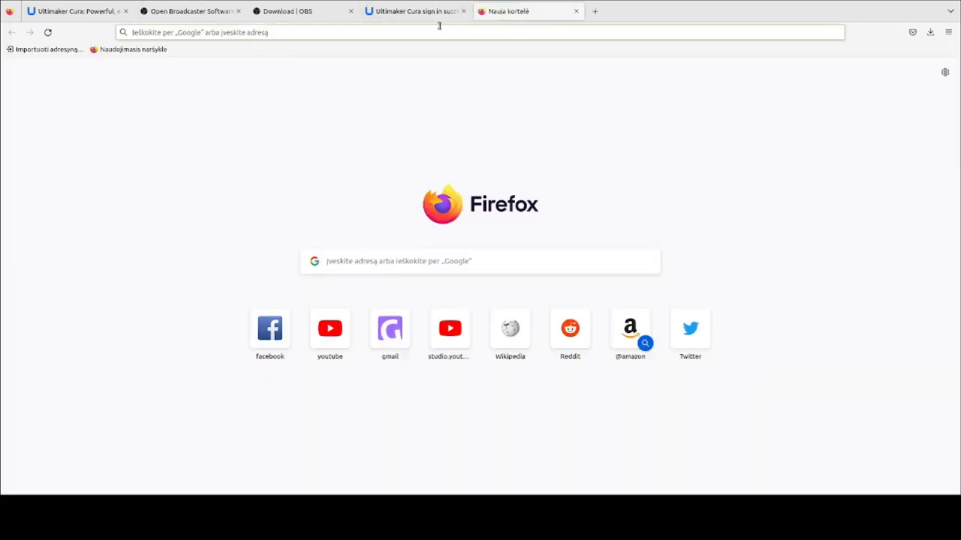
text(best way c)
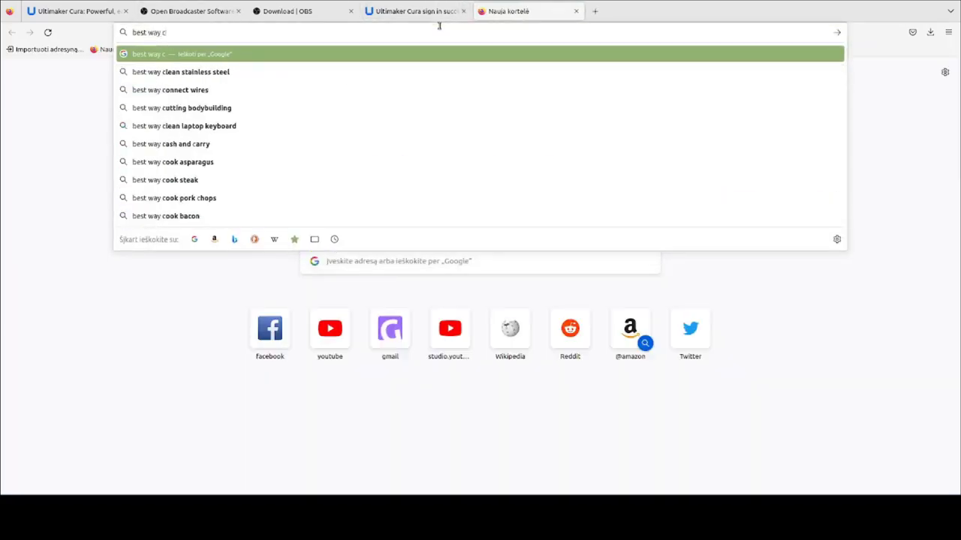
text(onnect mak)
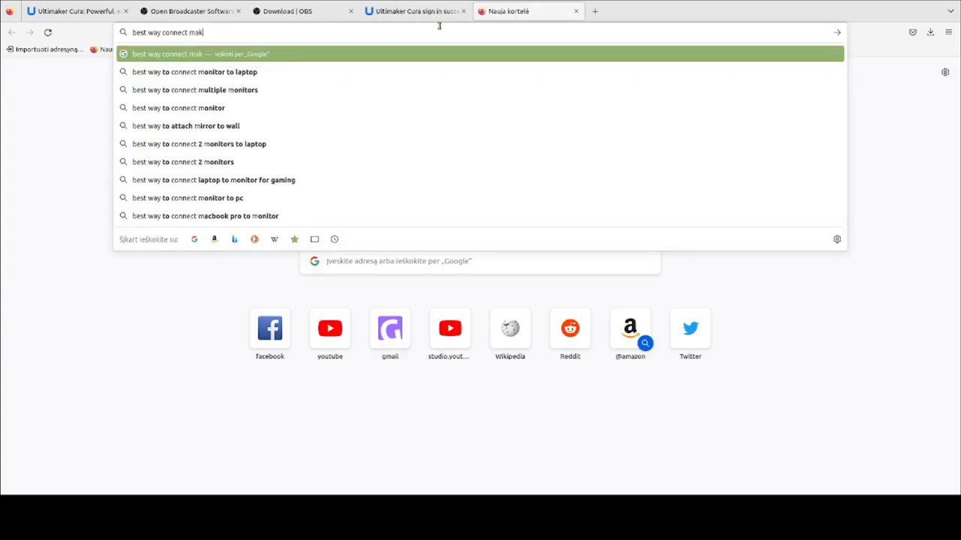
text(aerbot re)
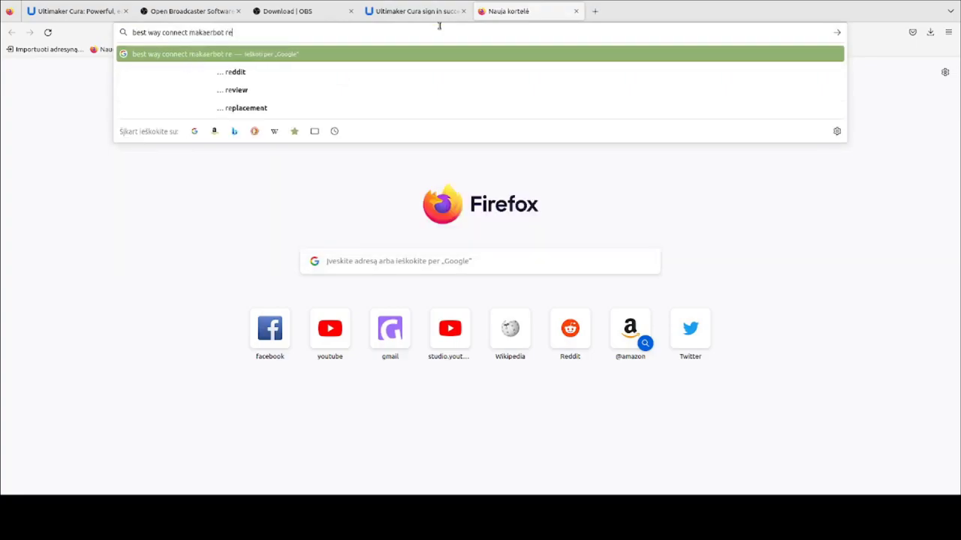
text(plicator t)
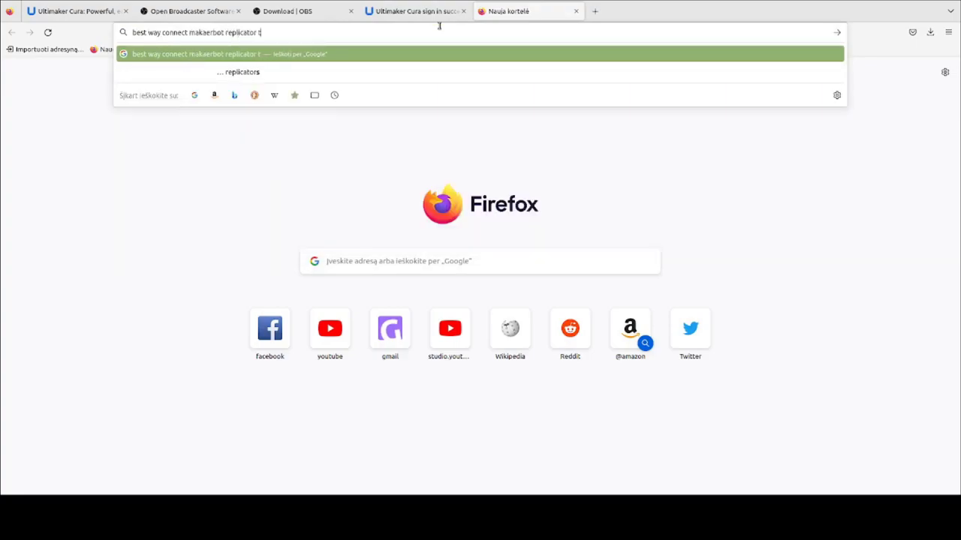
text(o cura)
key(Return)
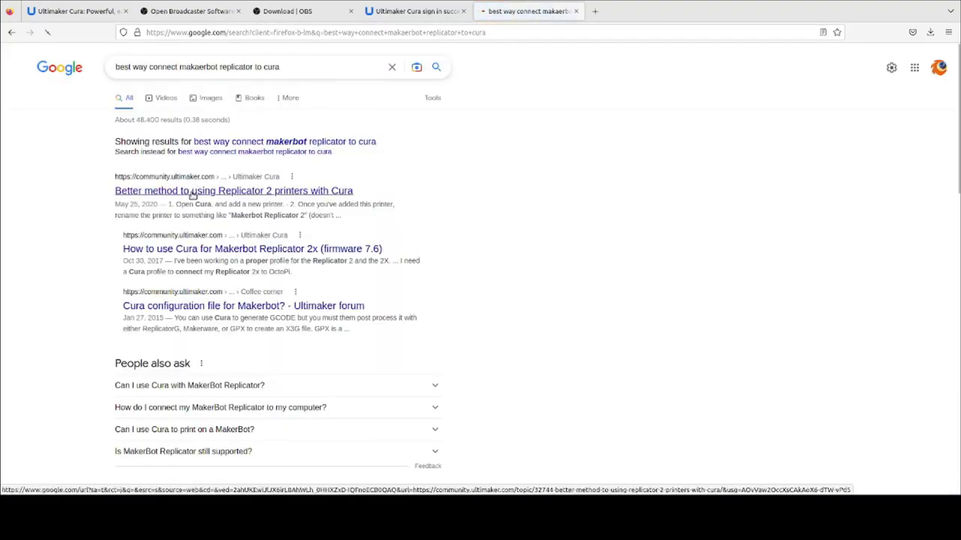
Open the 'Better method to using Replicator 2 printers with Cura' post and read its printer settings
click(192, 192)
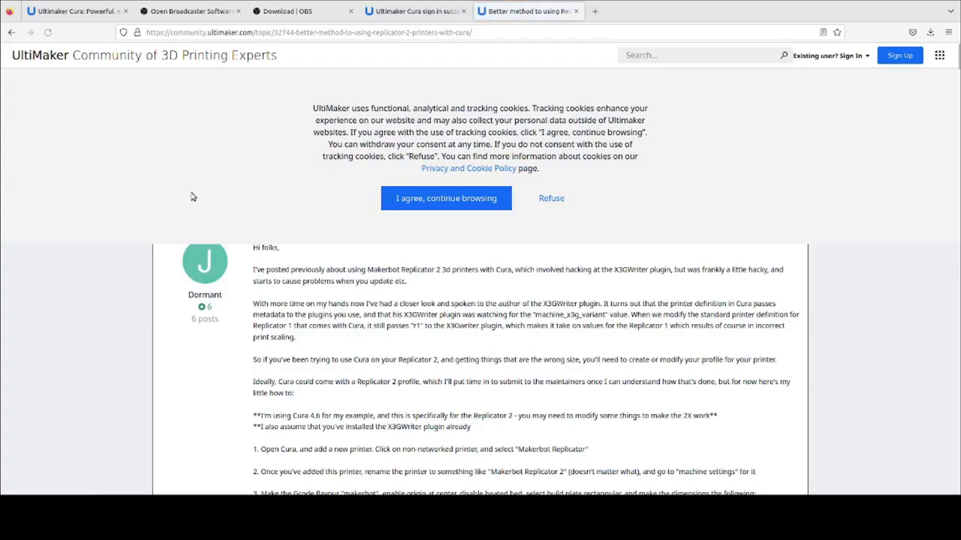
scroll(192, 197, down, 4)
scroll(158, 318, down, 1)
scroll(119, 400, up, 1)
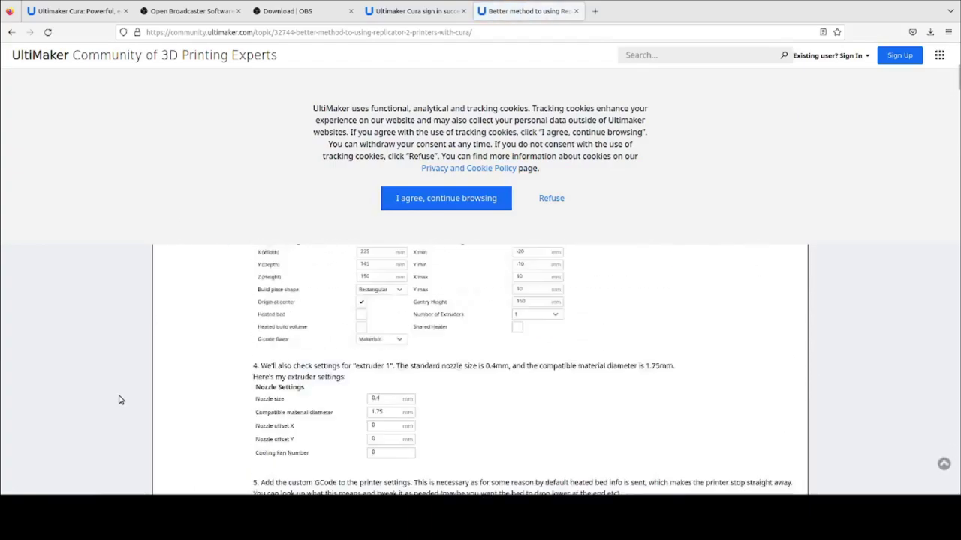
scroll(124, 399, up, 4)
scroll(128, 400, down, 2)
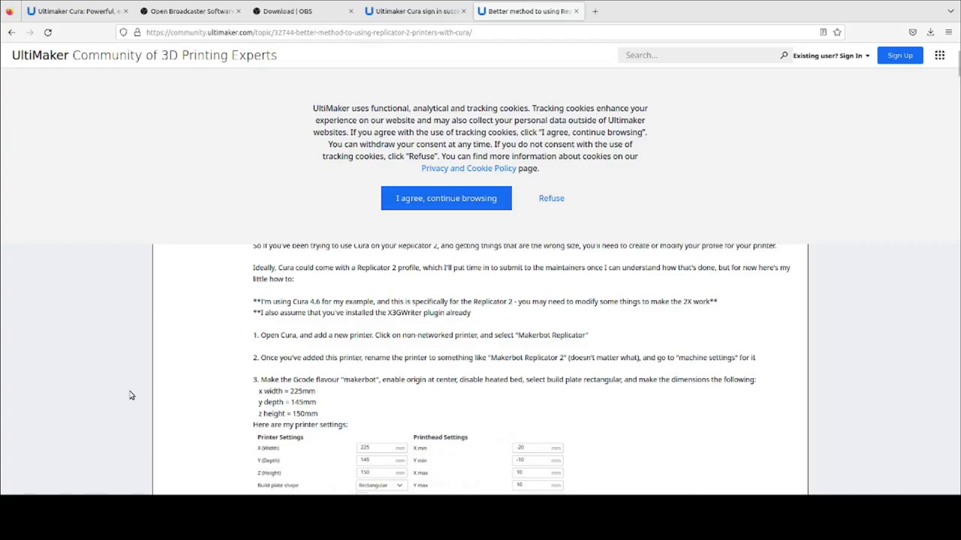
scroll(129, 395, down, 1)
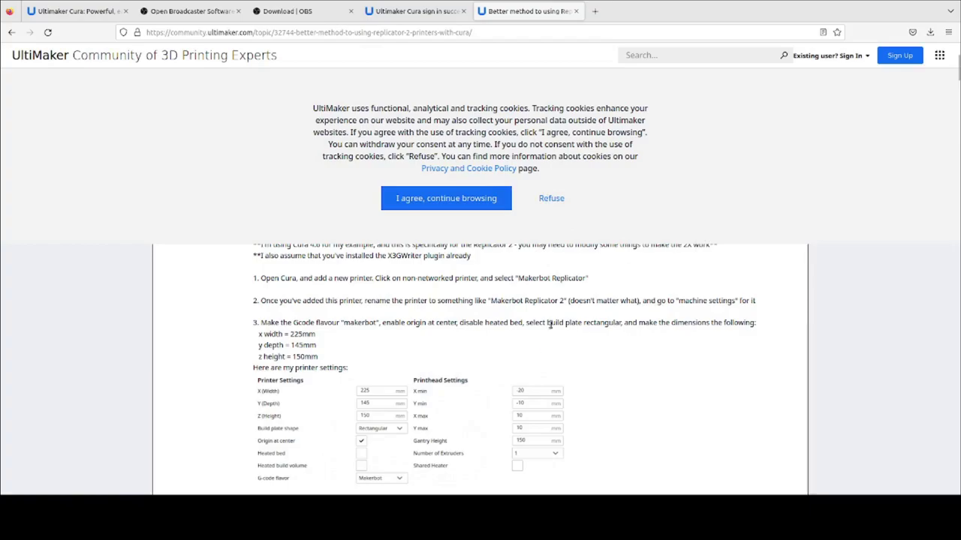
scroll(530, 356, up, 3)
scroll(530, 355, down, 1)
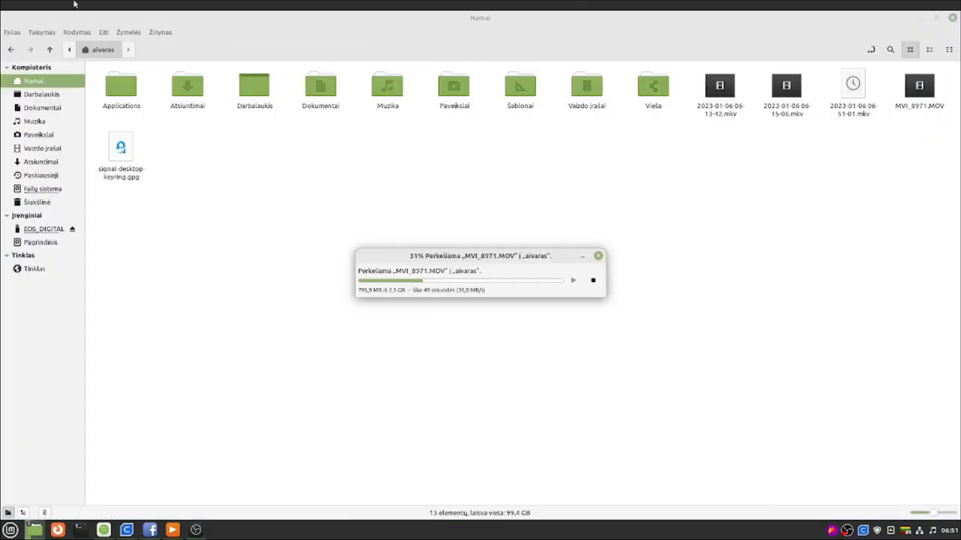
Show hidden files and open MakerBotReplicator2.global.cfg from .local/share/cura/5.2/machine_instances
click(70, 32)
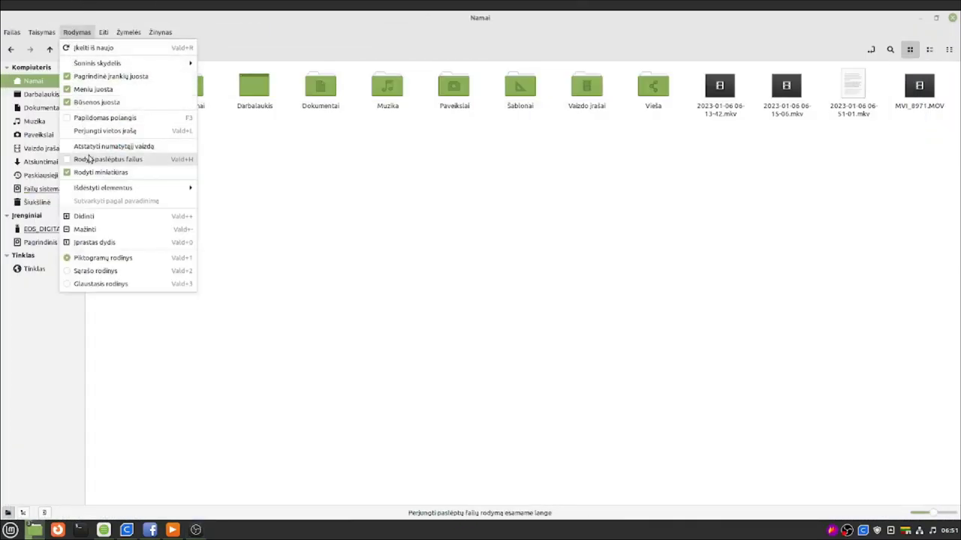
click(88, 159)
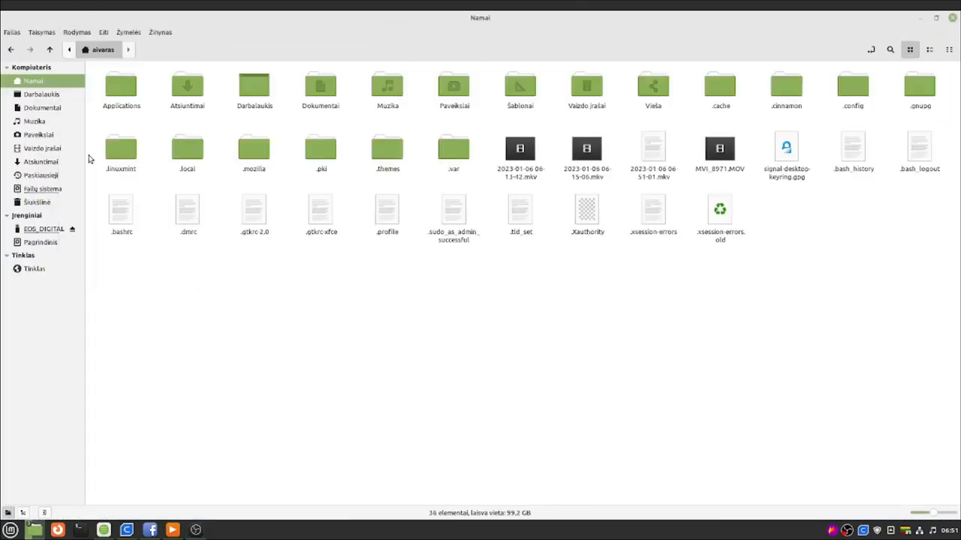
double_click(185, 153)
double_click(123, 96)
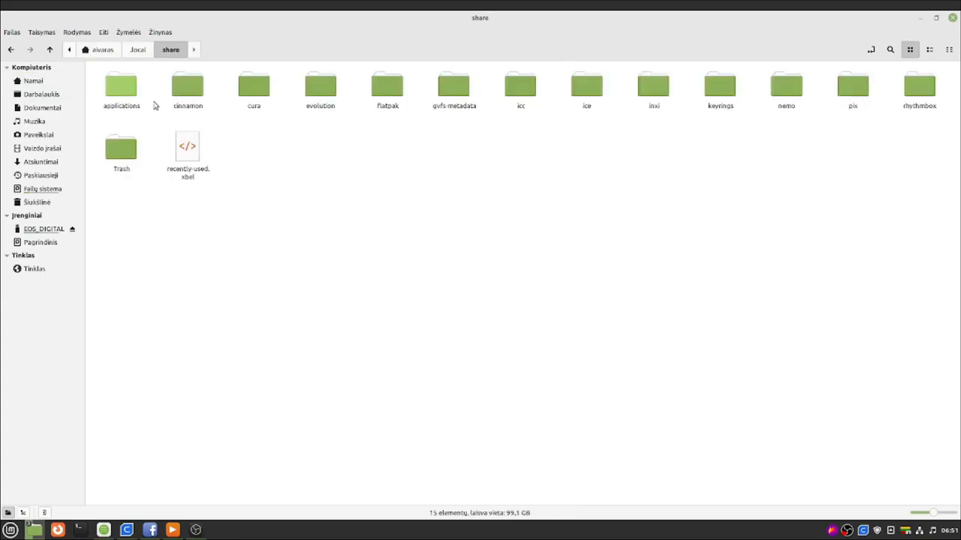
double_click(266, 96)
double_click(121, 89)
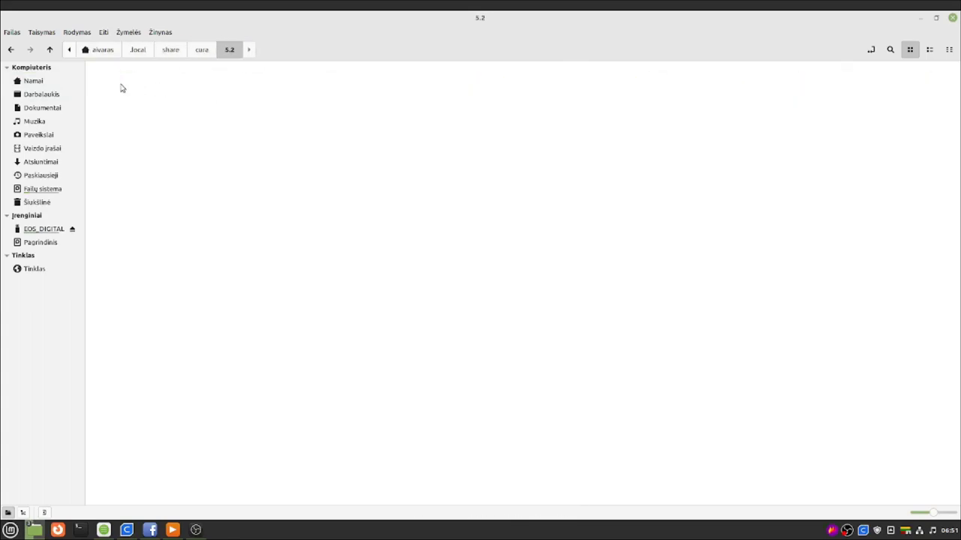
double_click(386, 94)
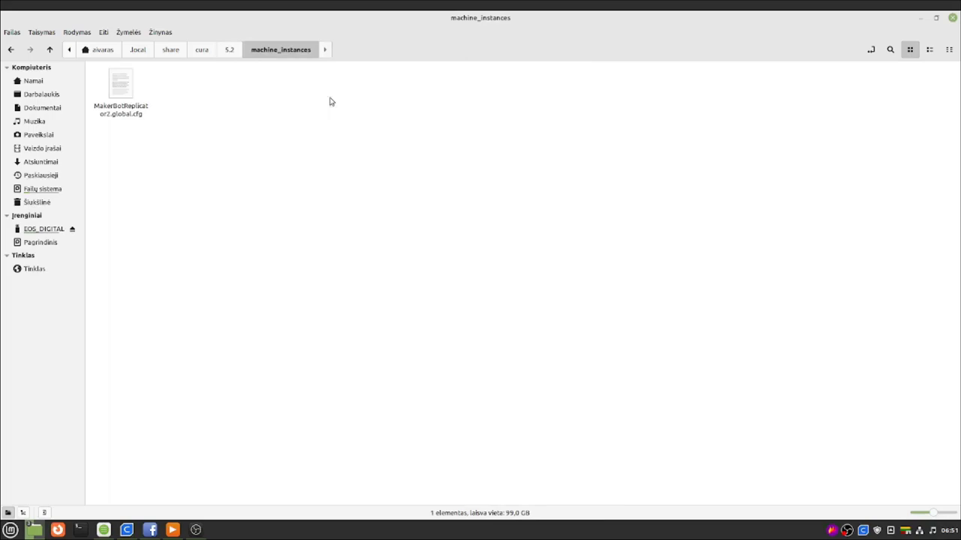
double_click(122, 90)
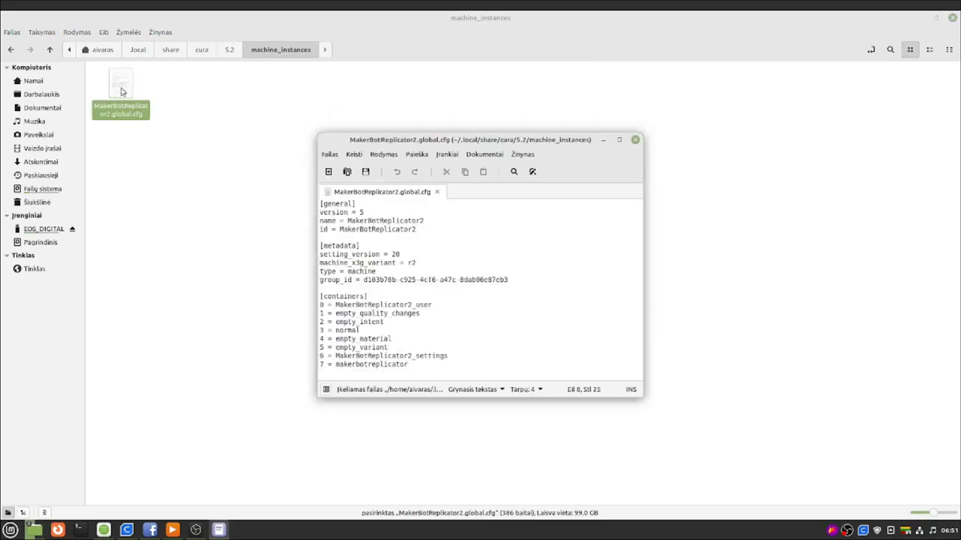
Save the config with machine_x3g_variant = r2 and close the editor
click(331, 153)
click(339, 198)
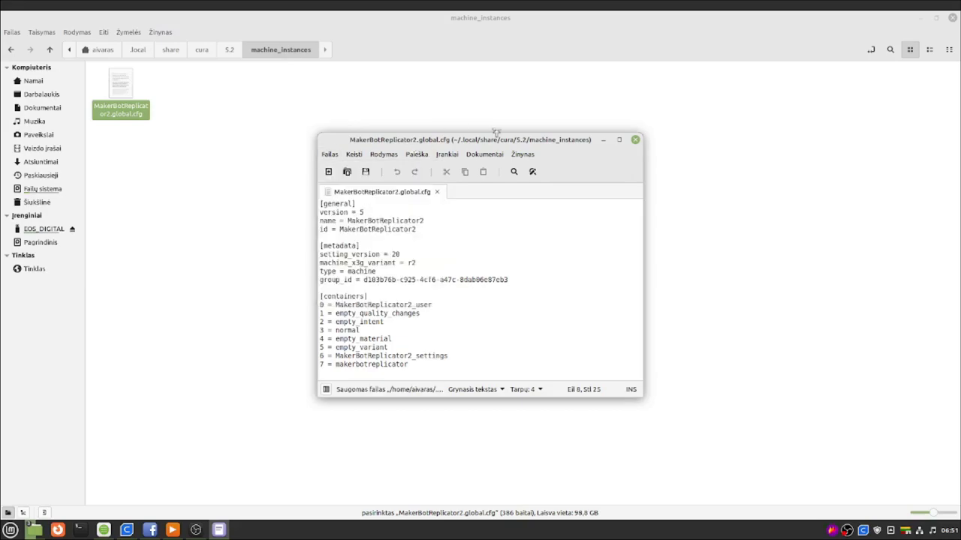
click(636, 141)
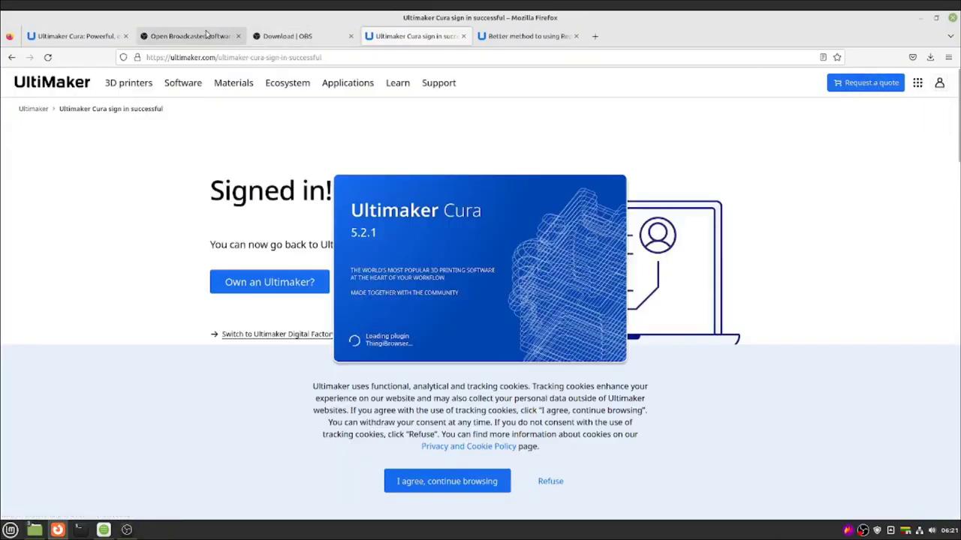
Back in Firefox, dismiss the thank-you message and go to the ultimaker.com home page
click(66, 38)
click(939, 86)
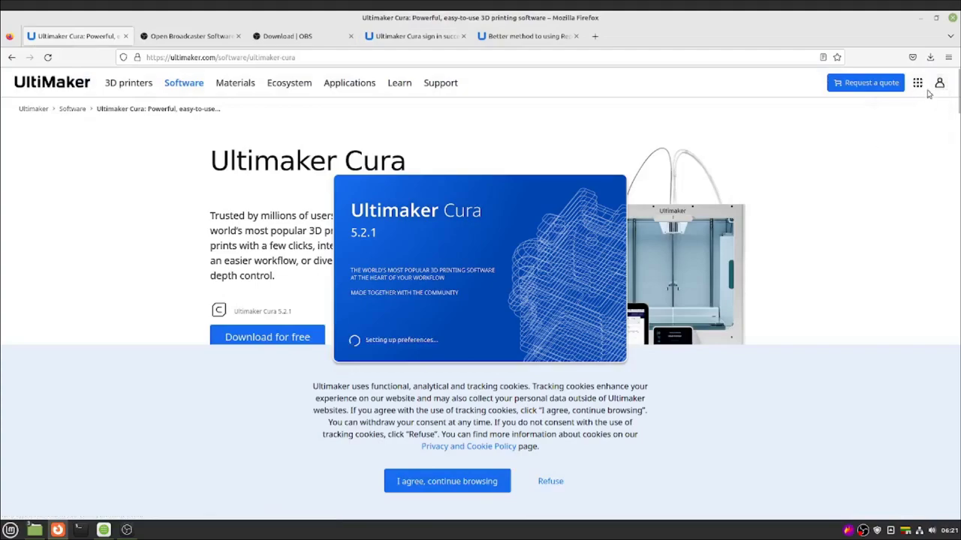
click(900, 108)
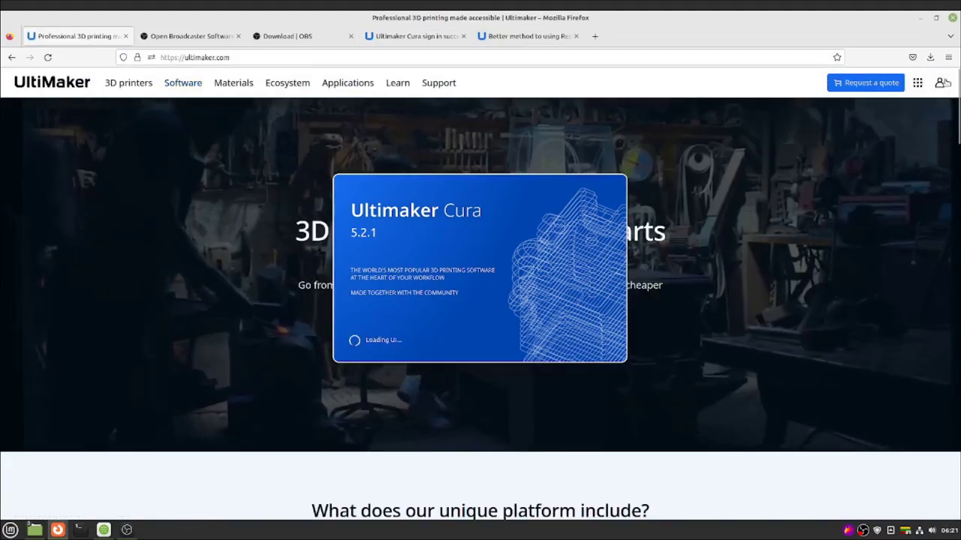
click(938, 82)
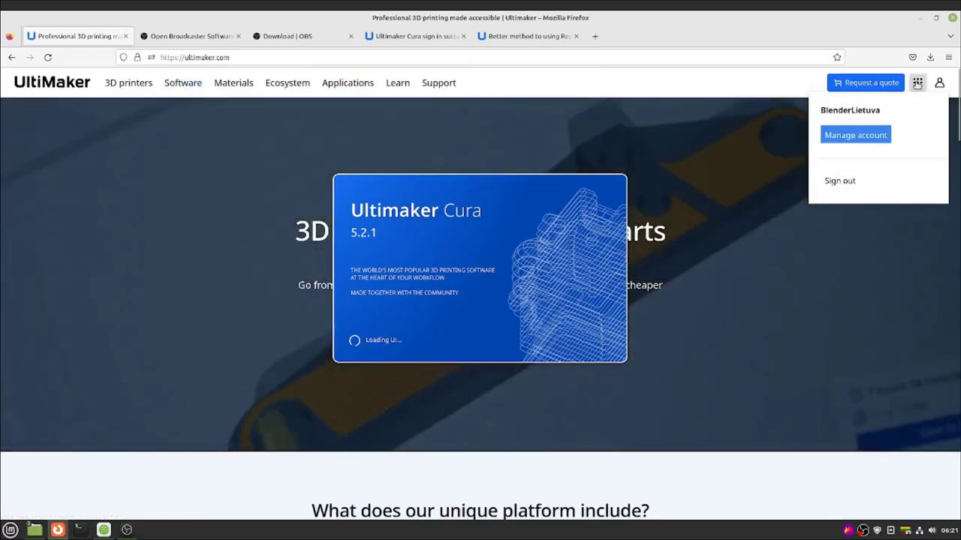
click(917, 82)
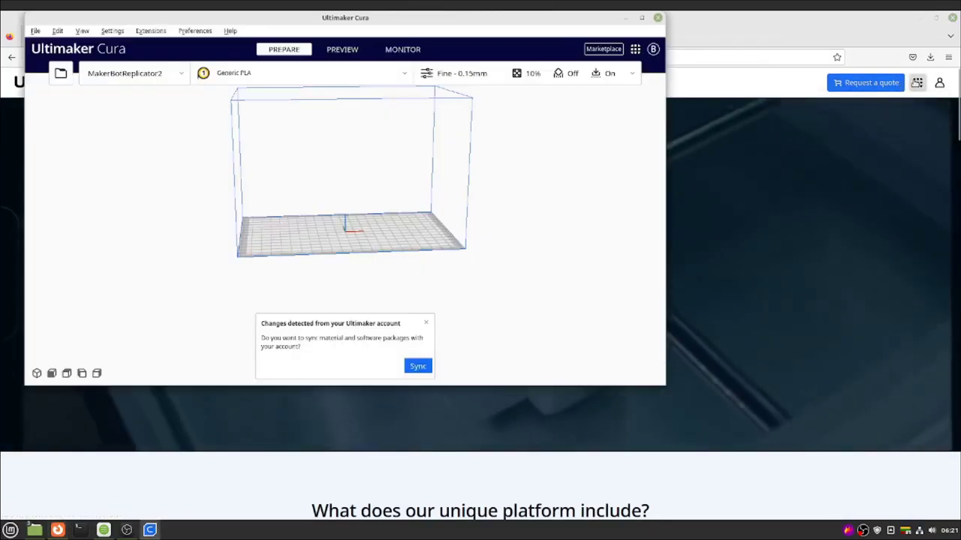
click(917, 83)
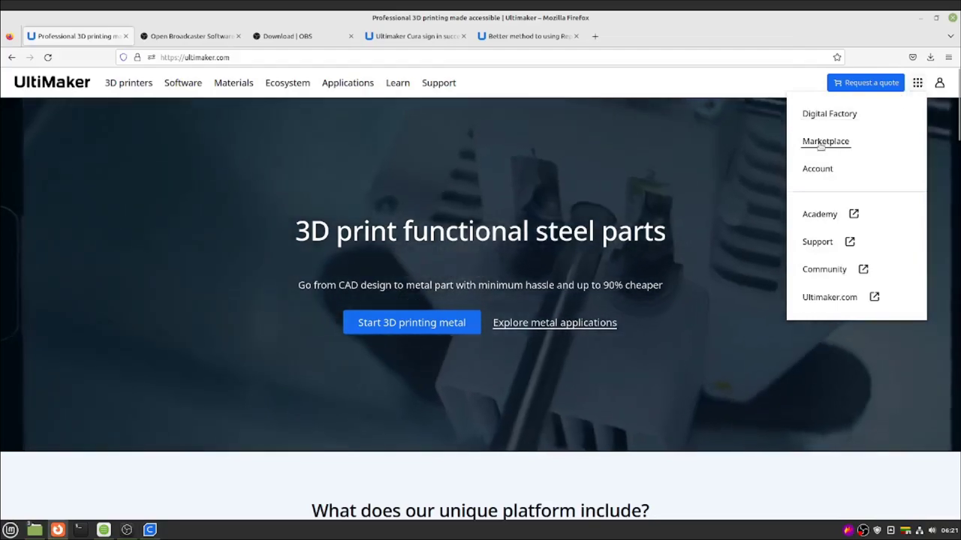
Find the CuraBlender plugin by searching 'blender' in the Marketplace and add it to Cura, signing in
click(833, 141)
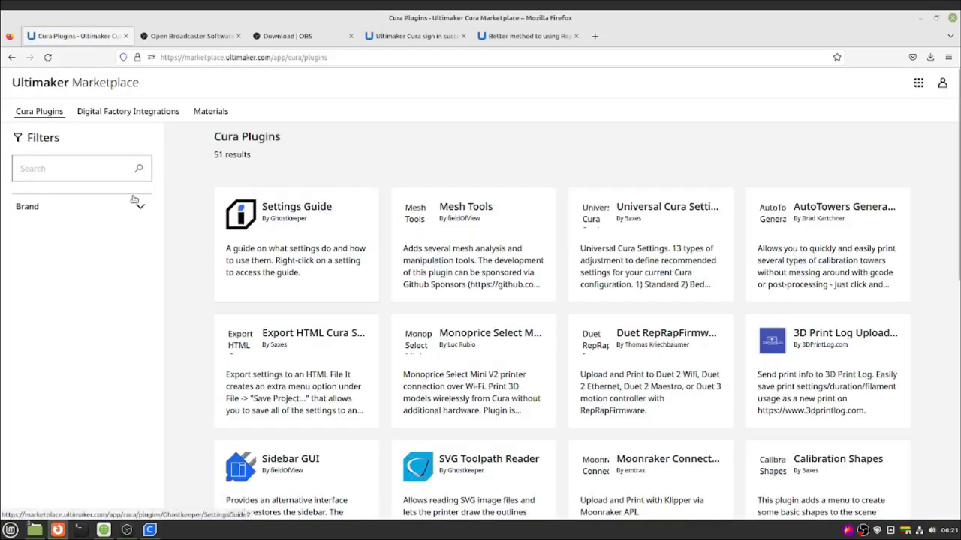
click(60, 170)
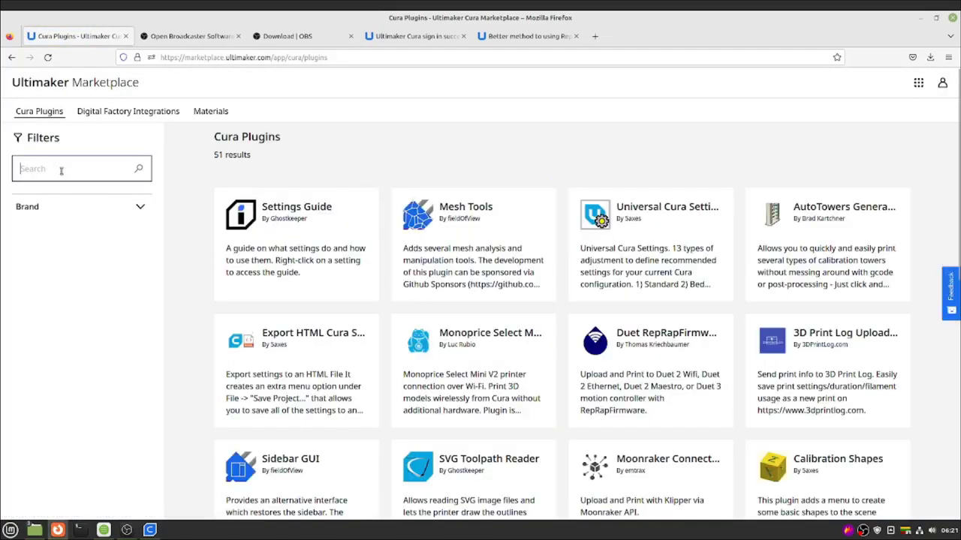
text(blend)
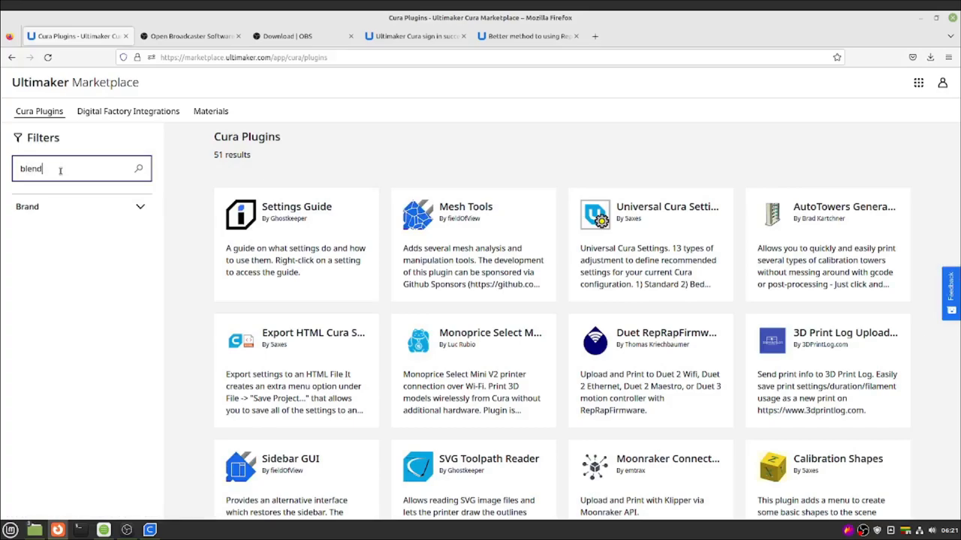
text(er)
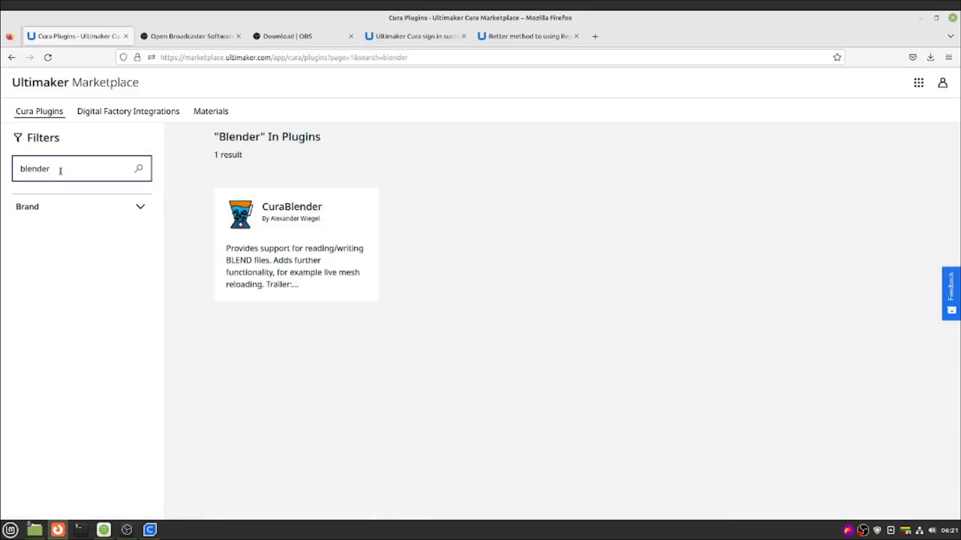
click(291, 238)
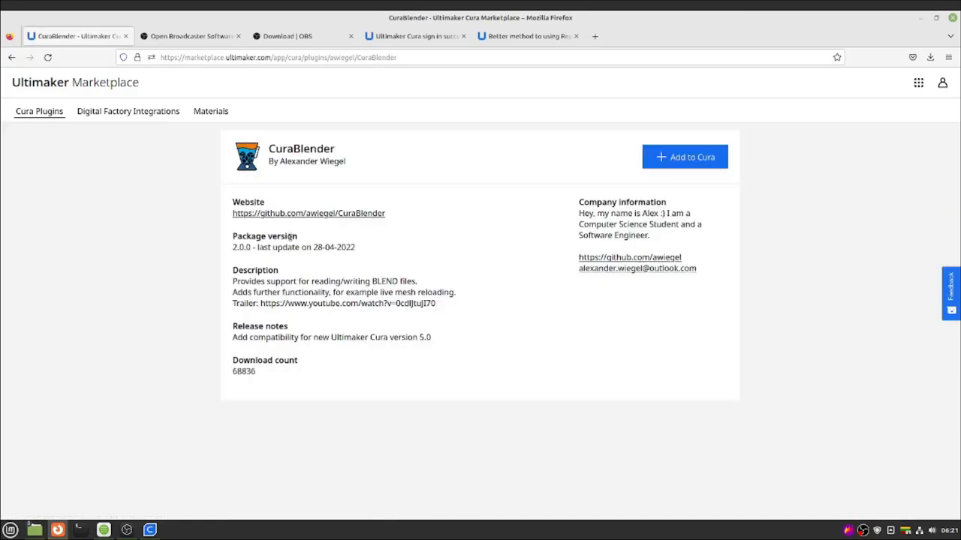
click(684, 159)
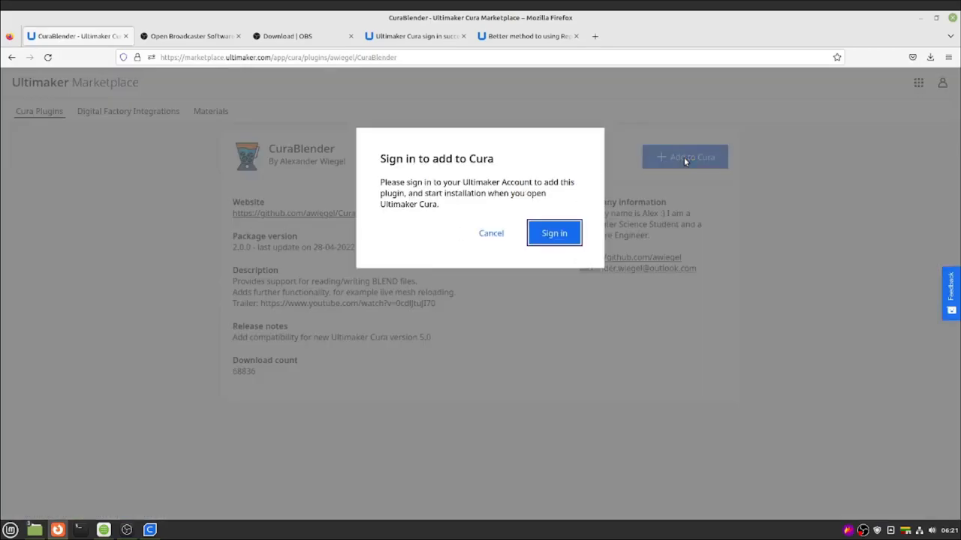
click(558, 236)
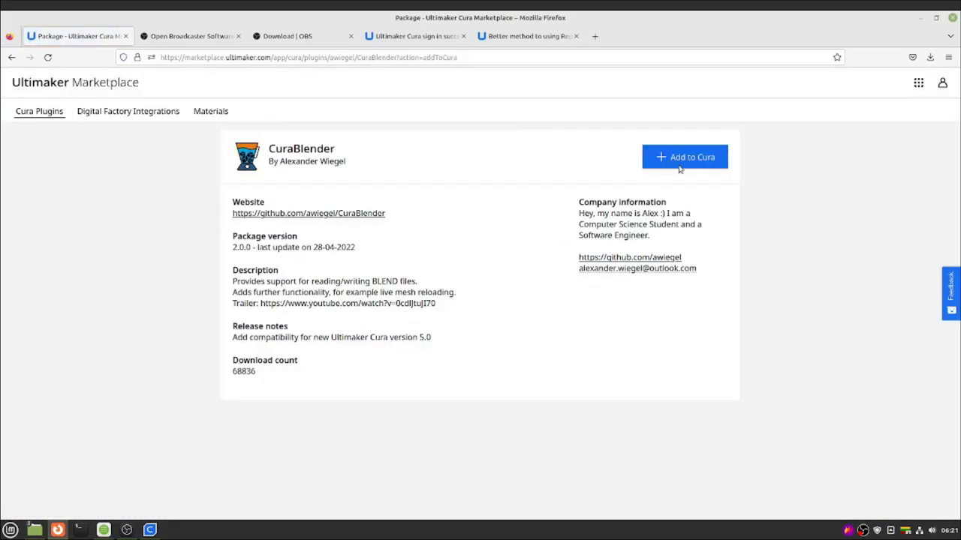
click(682, 161)
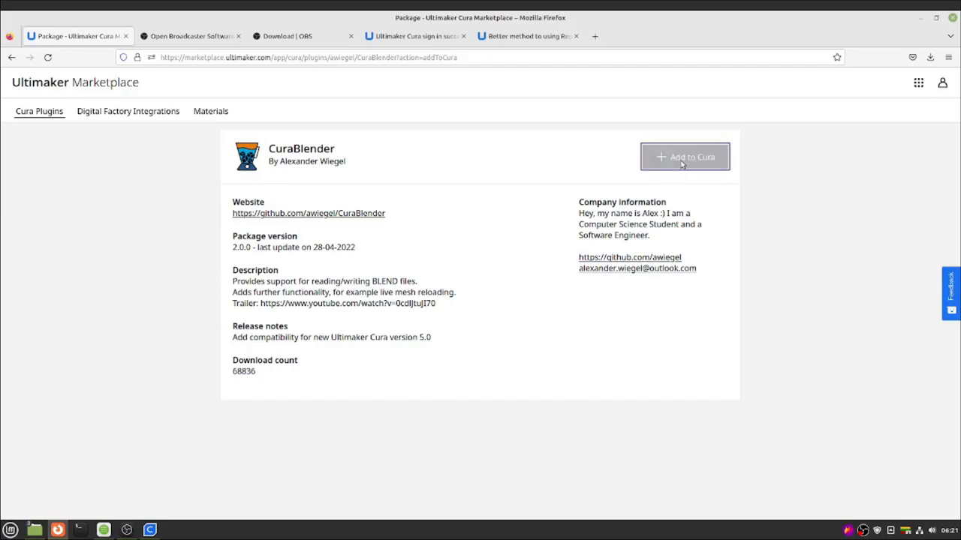
click(150, 530)
Sync the account packages, agree to the Settings Guide licence, and quit Cura
click(415, 368)
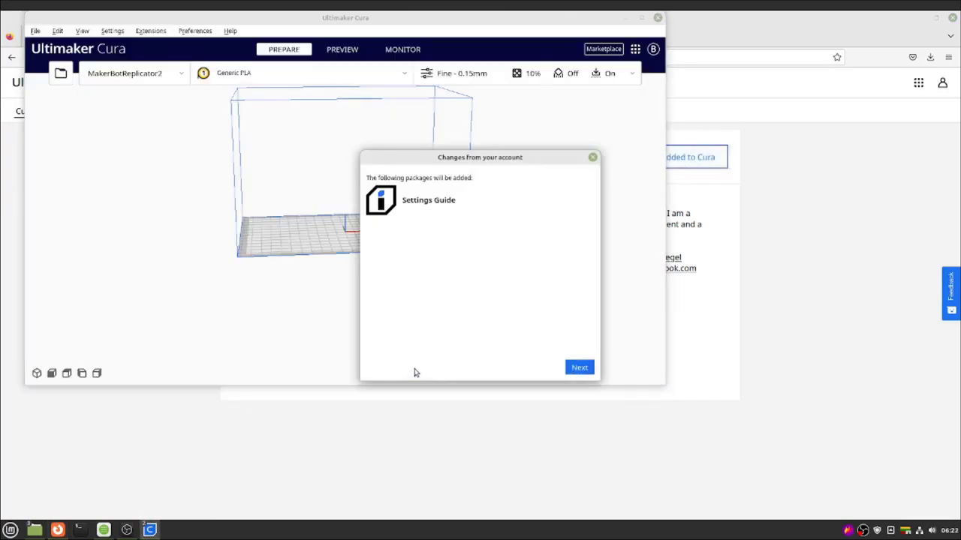
click(581, 368)
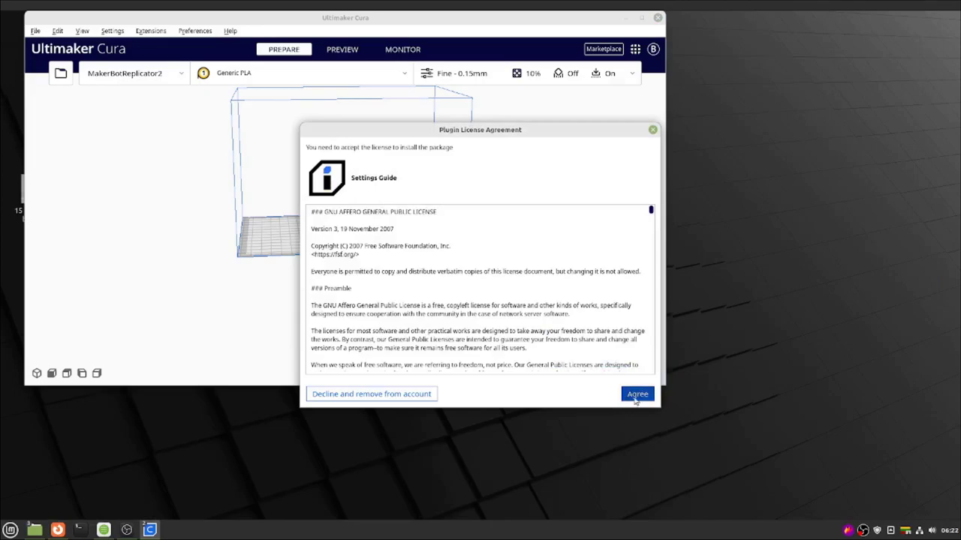
click(637, 396)
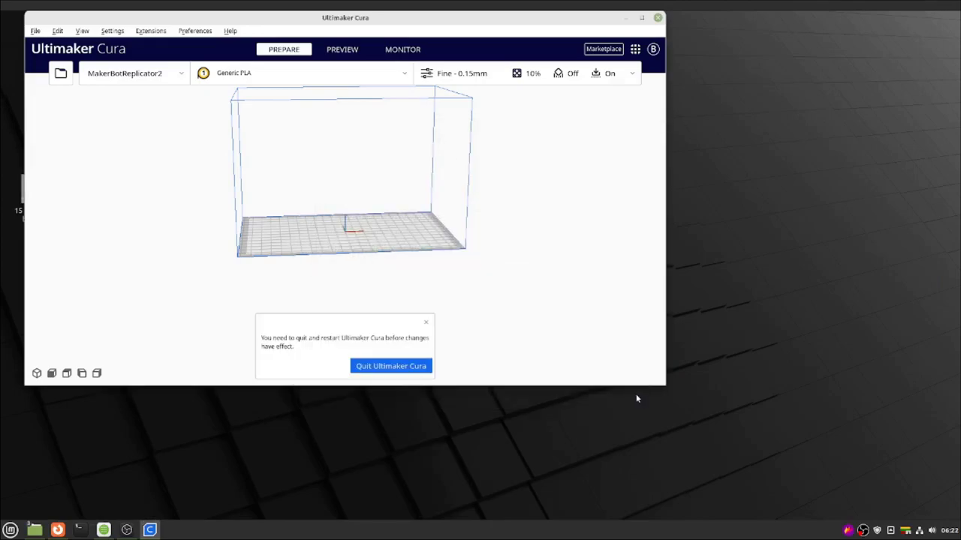
click(417, 367)
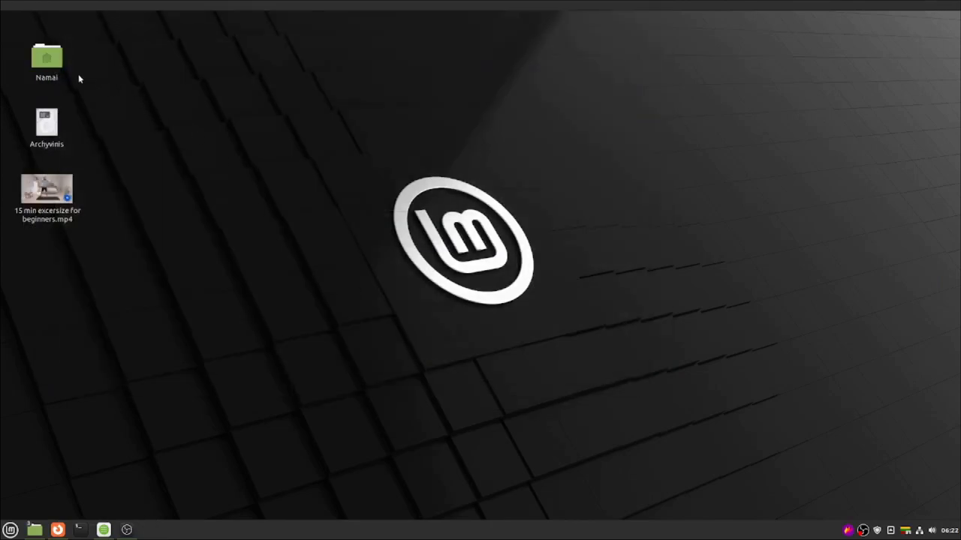
Run Ultimaker-Cura-5.2.1-linux.AppImage from Applications, then close Nemo and minimize OBS
double_click(47, 58)
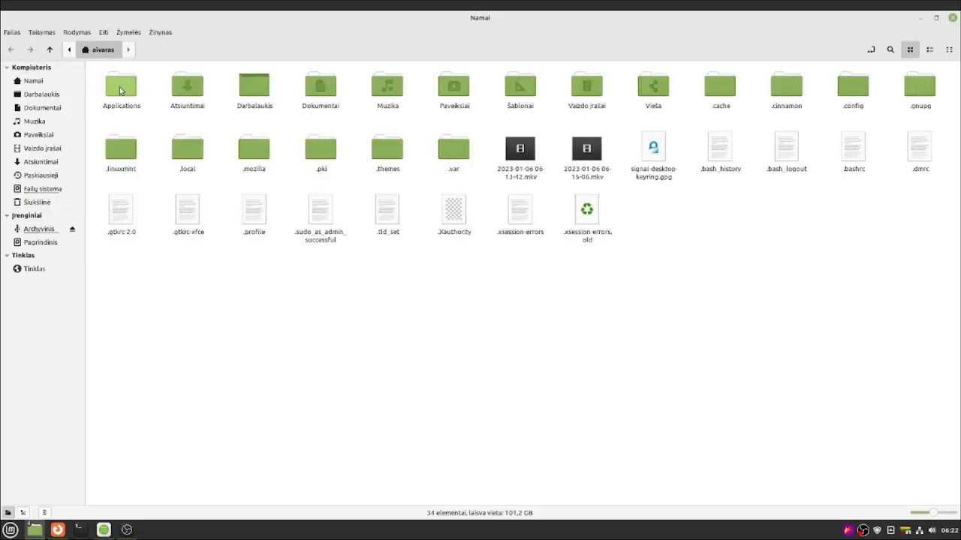
double_click(120, 90)
click(120, 86)
right_click(121, 93)
click(213, 109)
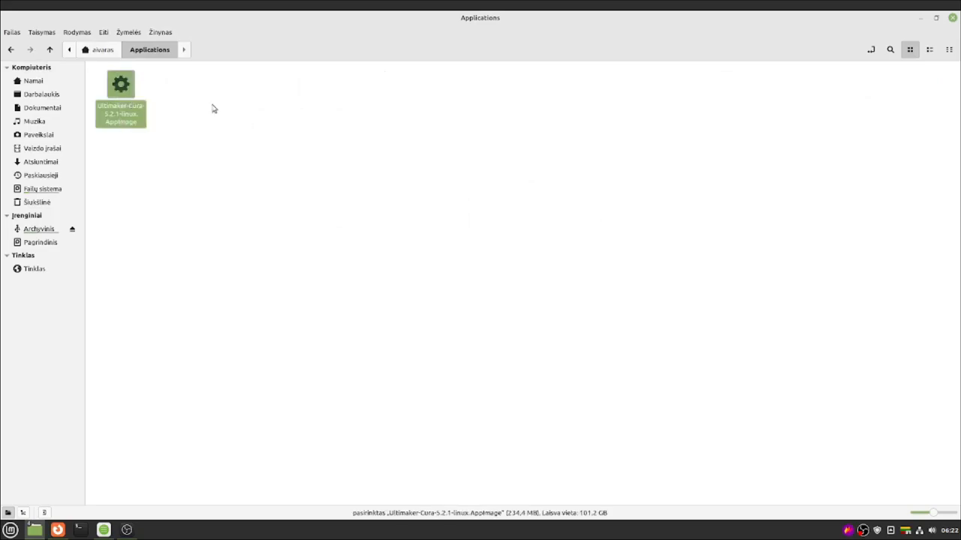
click(919, 17)
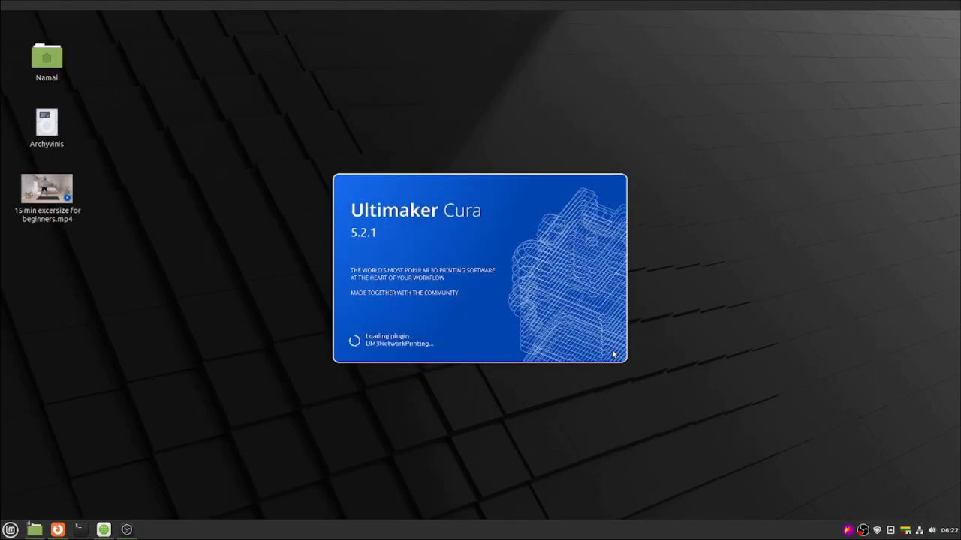
click(128, 529)
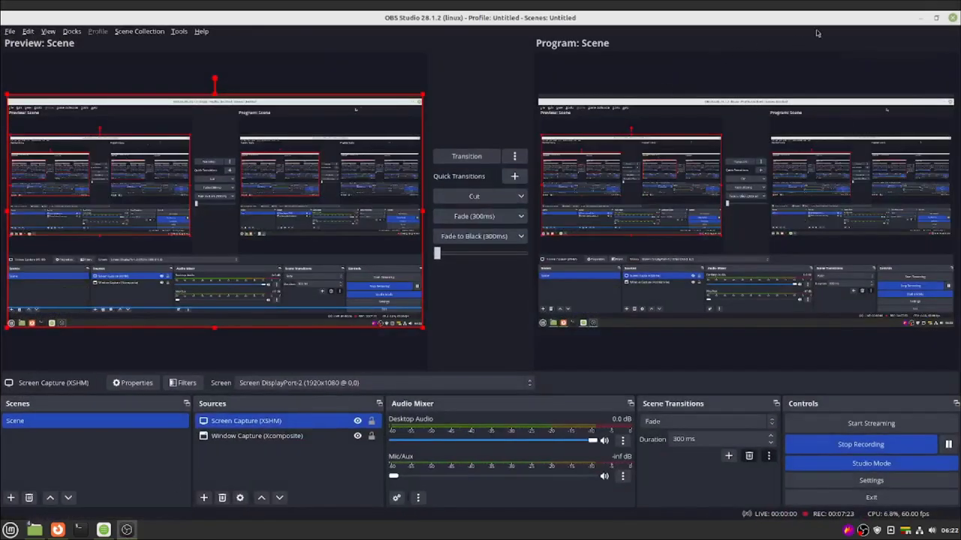
click(918, 19)
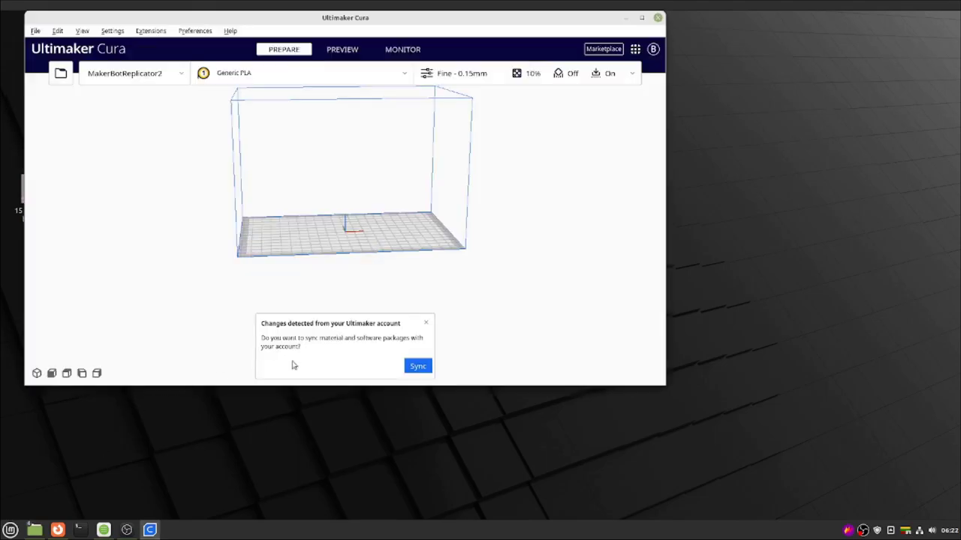
Sync CuraBlender from the account, agree to its licence, and quit Cura
click(418, 367)
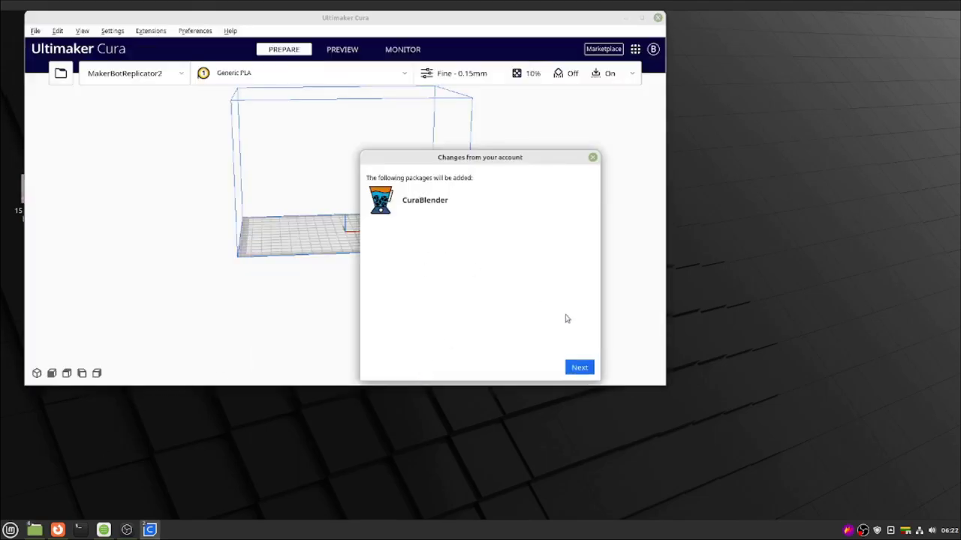
click(578, 367)
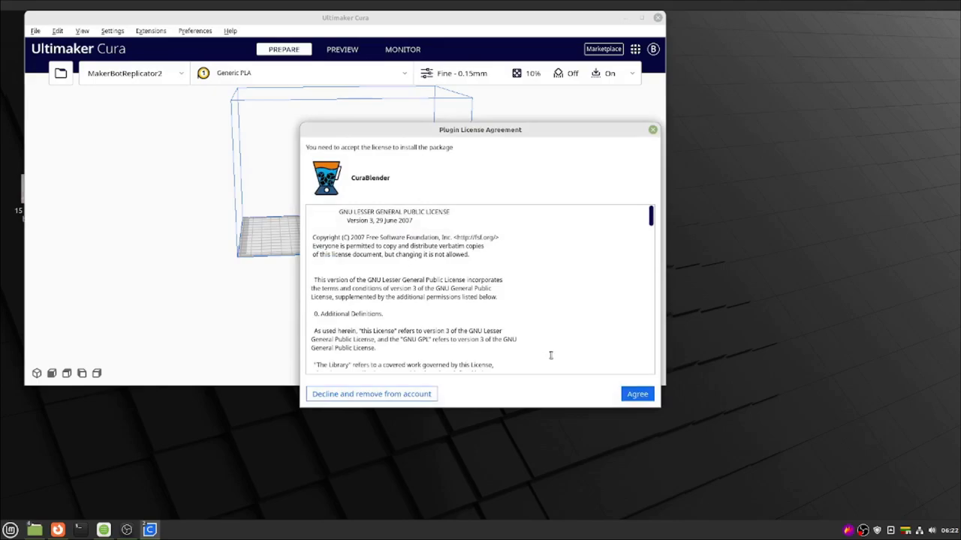
click(631, 394)
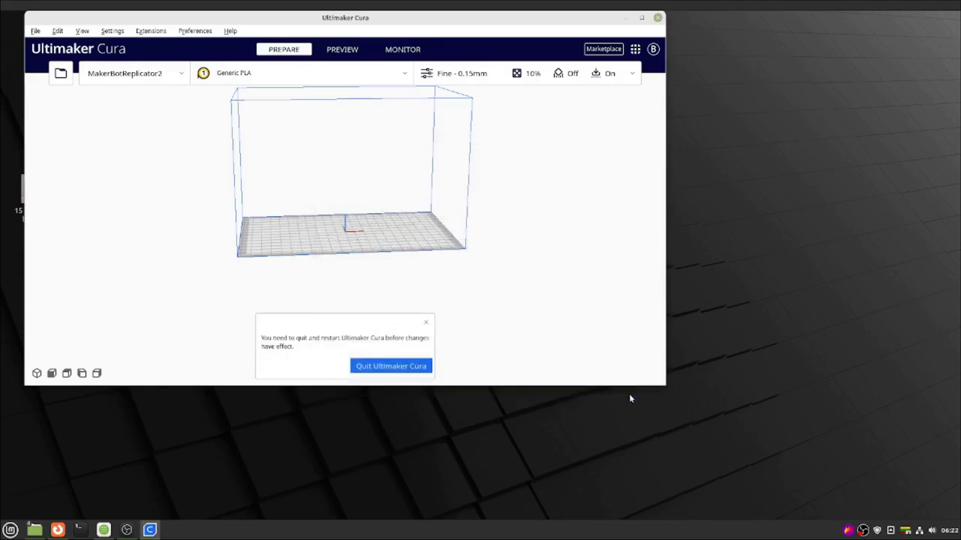
click(420, 366)
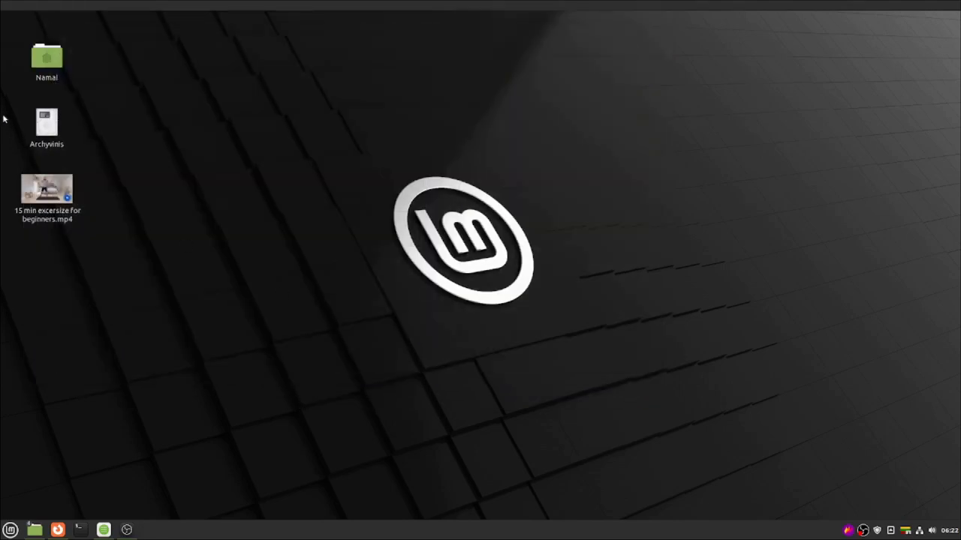
Browse the home Applications folder, check the Cura AppImage's options, then minimize the file manager
double_click(46, 57)
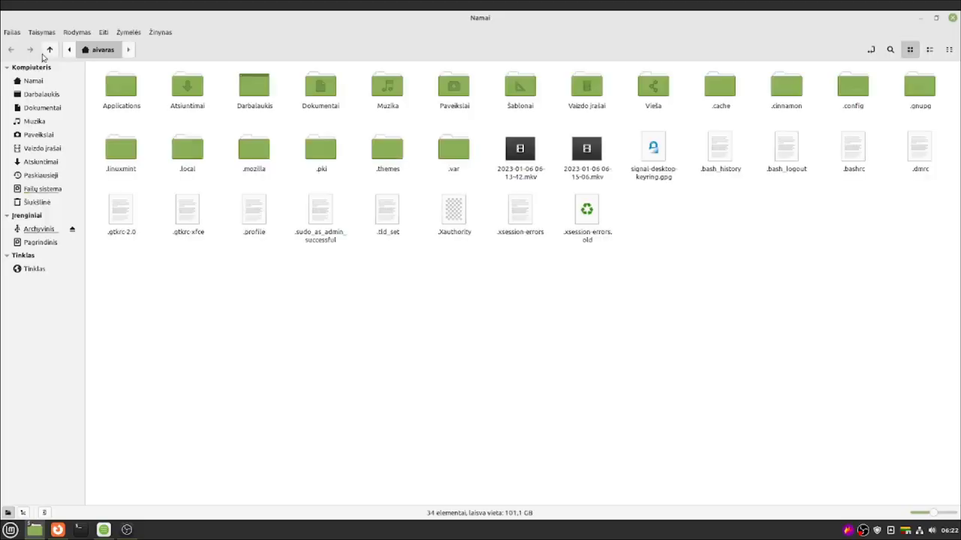
double_click(122, 98)
right_click(122, 94)
click(135, 100)
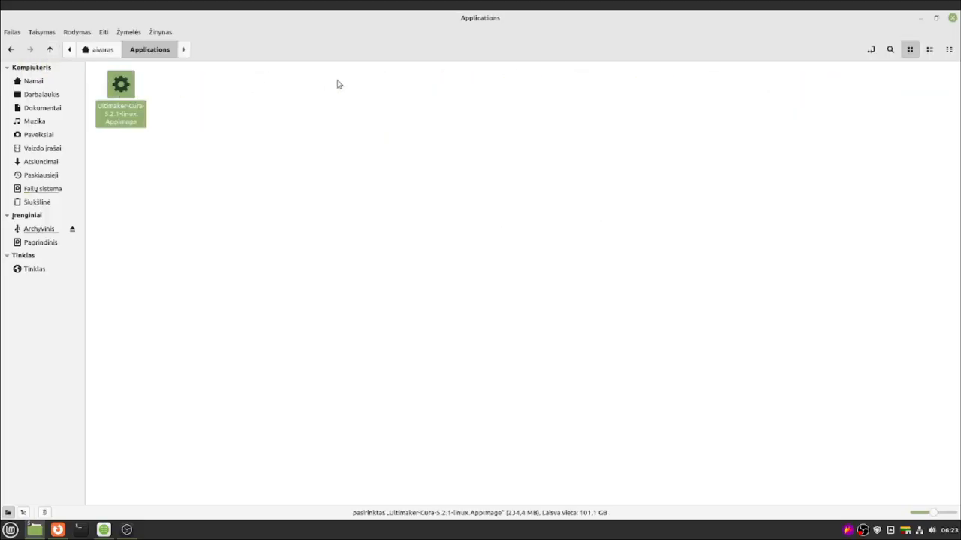
click(922, 18)
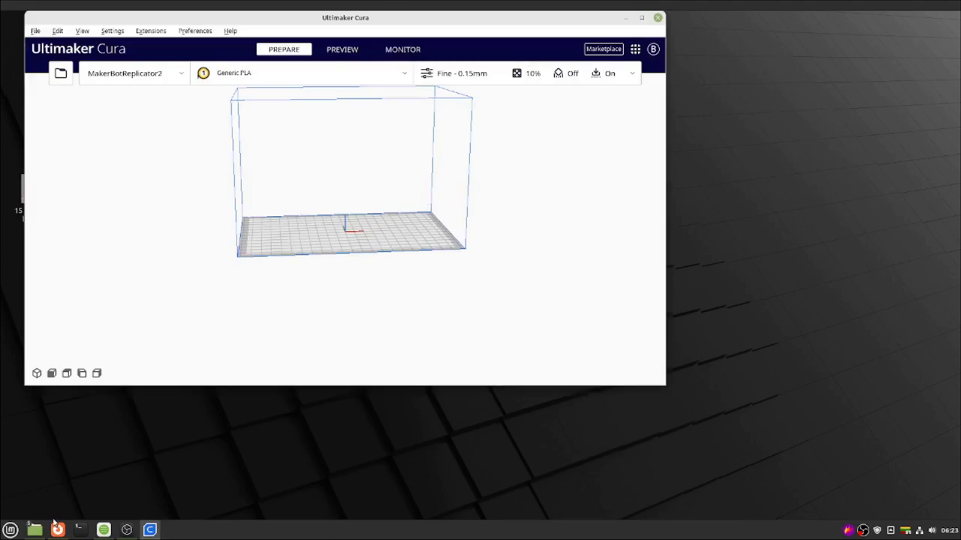
mouse_move(34, 530)
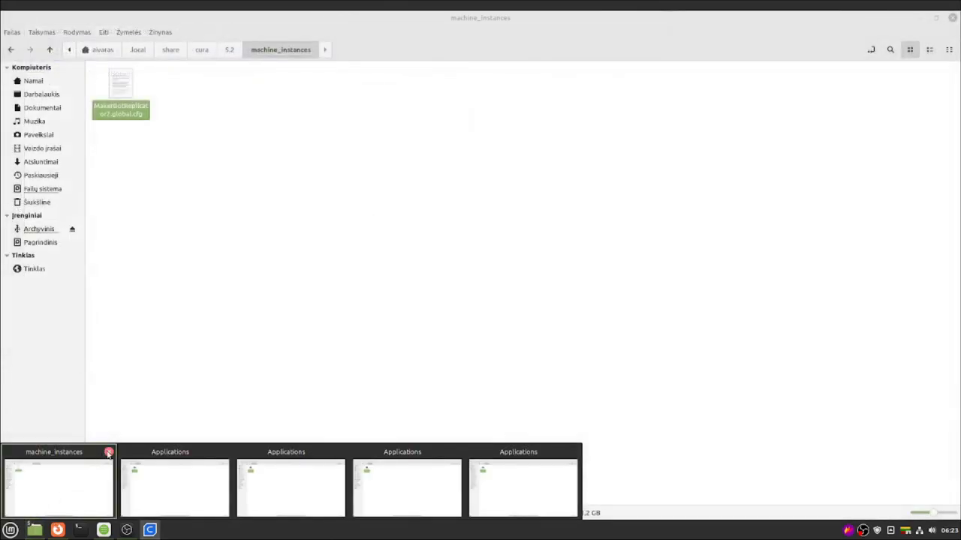
Close the machine_instances and three leftover Applications windows, keeping one file manager window
click(109, 452)
click(109, 453)
click(109, 452)
click(109, 453)
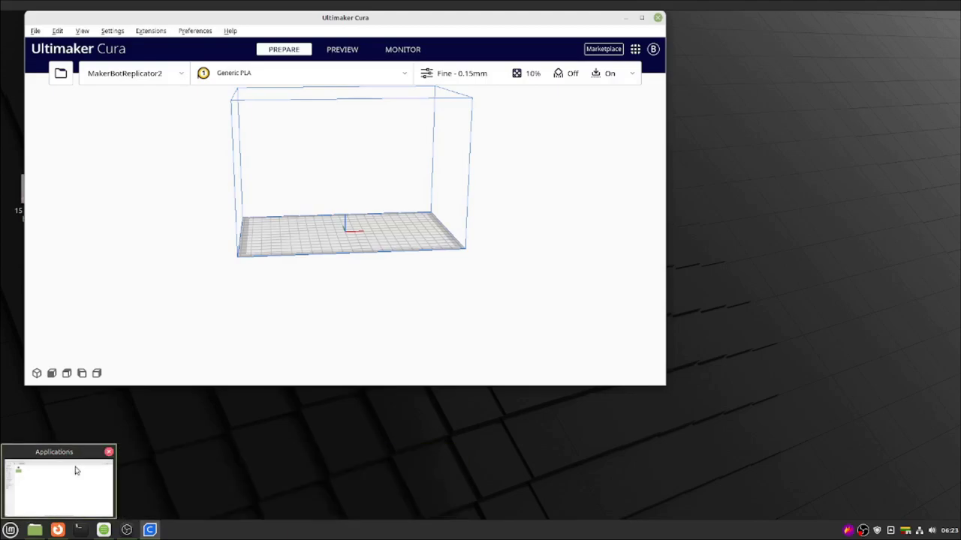
click(78, 470)
Open Archyvinis > 3D objektai > objektai > Lino bletcoinas - gimtadieniui and drag Lino Bletcoin.blend into Cura
click(60, 229)
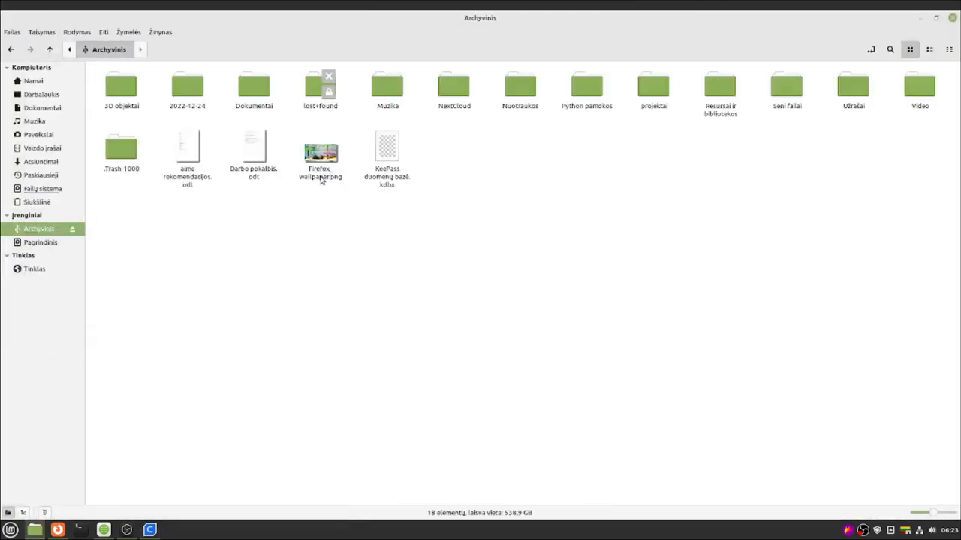
click(33, 81)
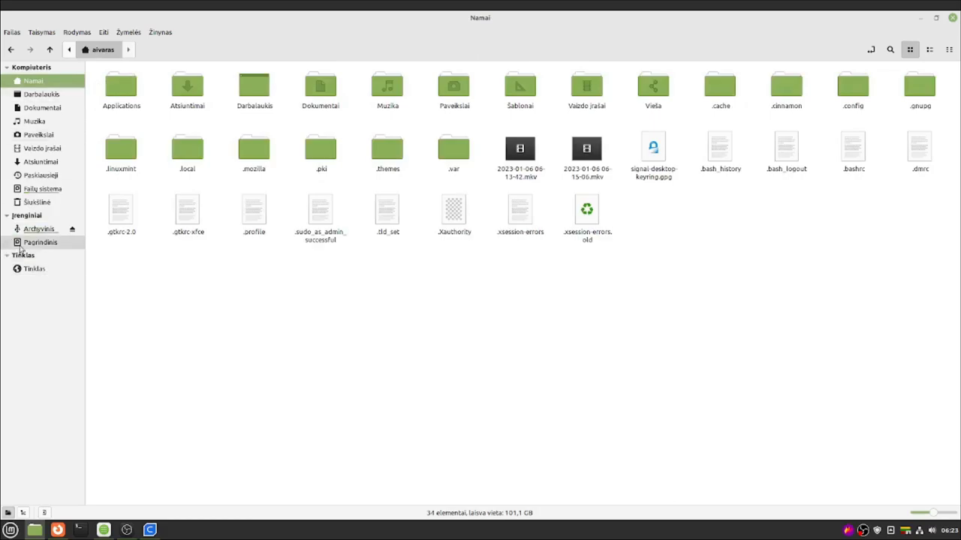
click(49, 225)
double_click(122, 89)
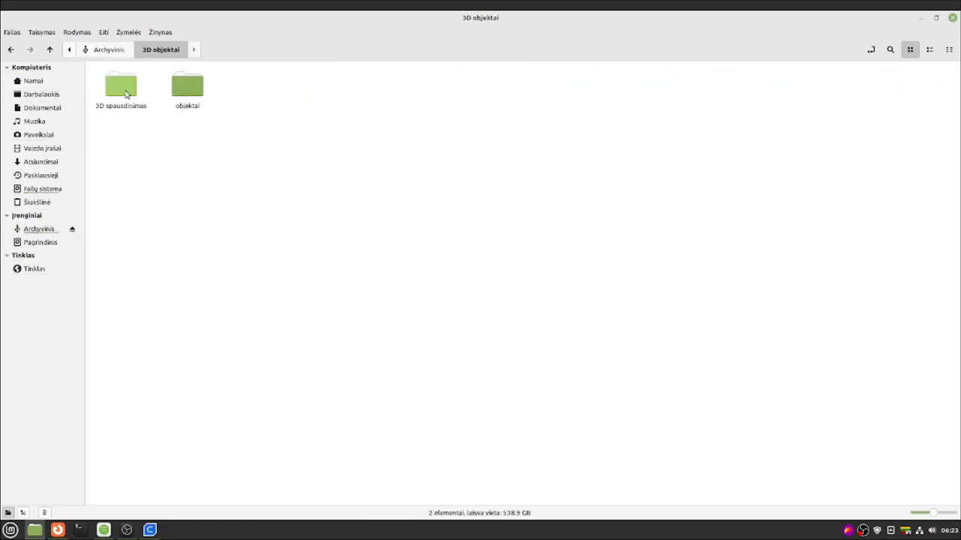
click(192, 90)
double_click(192, 90)
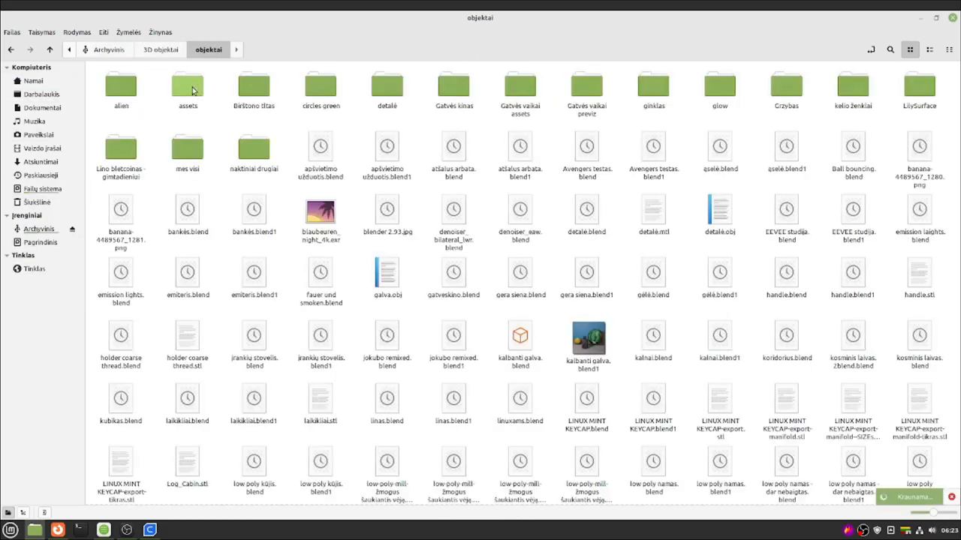
double_click(253, 149)
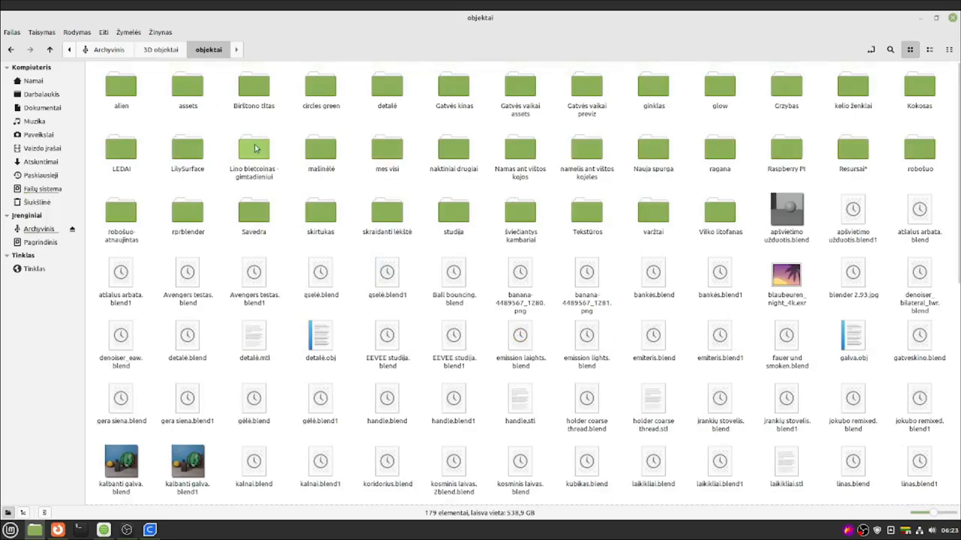
mouse_move(127, 98)
mouse_down()
mouse_move(147, 489)
mouse_move(342, 226)
mouse_up()
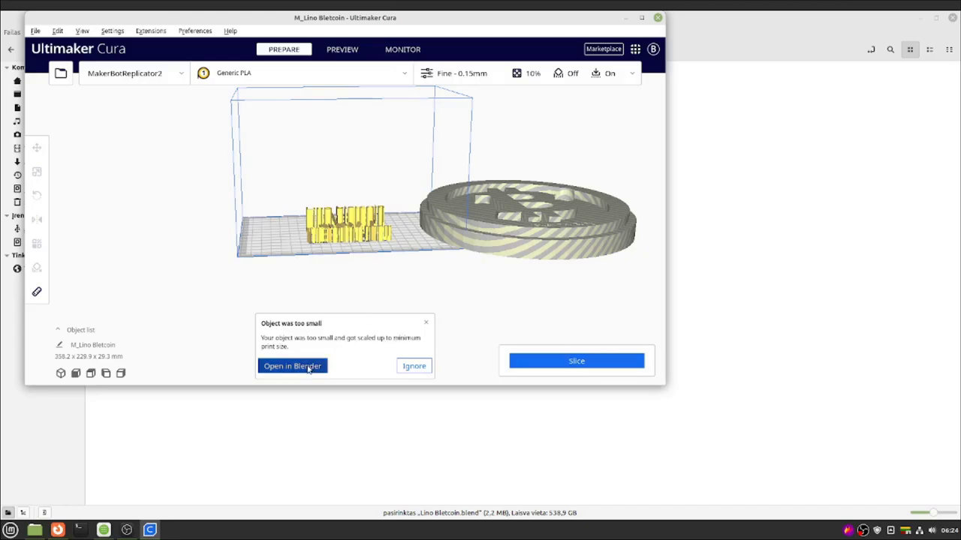
Send the Lino Bletcoin coin to Blender, continuing past the warning about closing other Blender instances
click(313, 366)
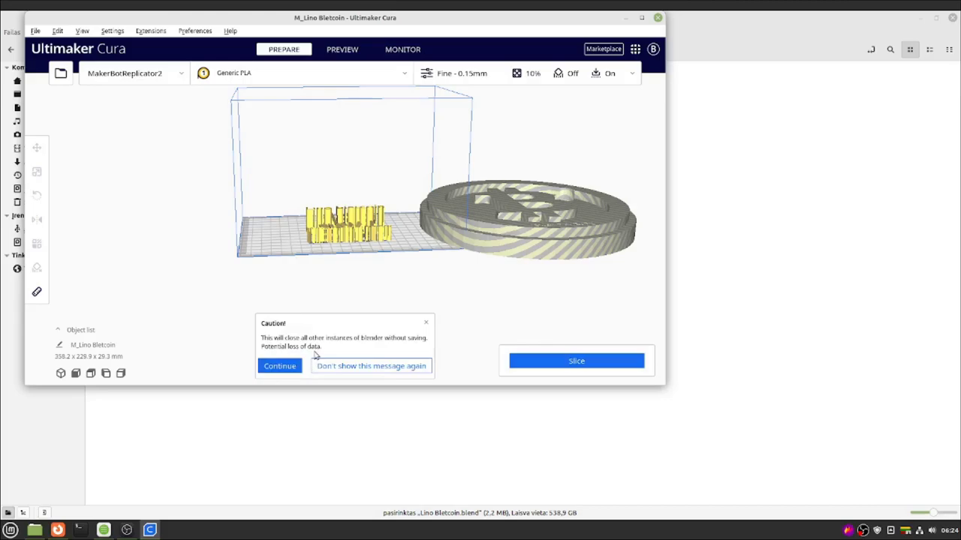
click(283, 368)
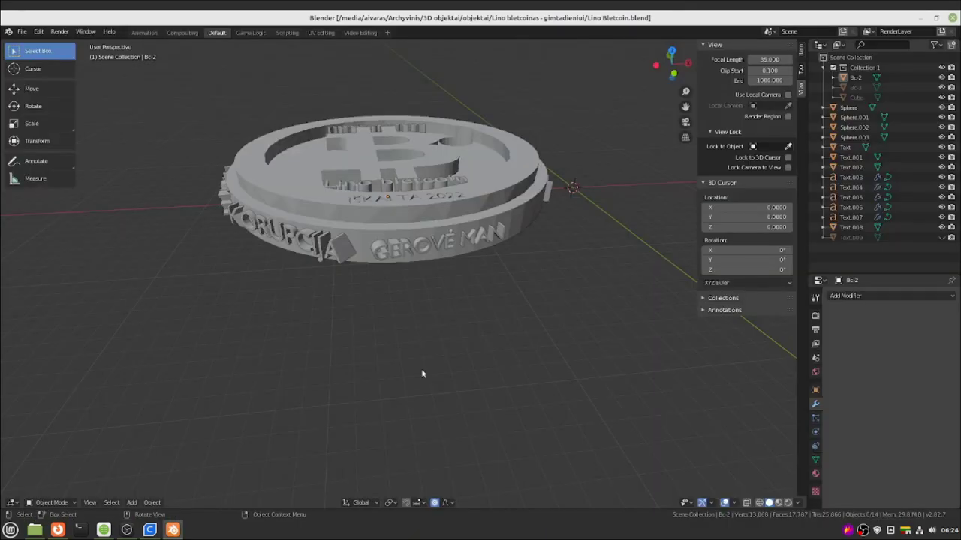
Orbit and zoom the Blender viewport to view the coin's raised lettering from above
mouse_move(421, 373)
middle_down()
mouse_move(435, 364)
mouse_move(439, 376)
mouse_move(411, 329)
mouse_move(423, 294)
mouse_move(488, 294)
mouse_move(360, 298)
mouse_move(333, 370)
mouse_move(345, 341)
mouse_move(338, 279)
middle_up()
scroll(439, 366, up, 4)
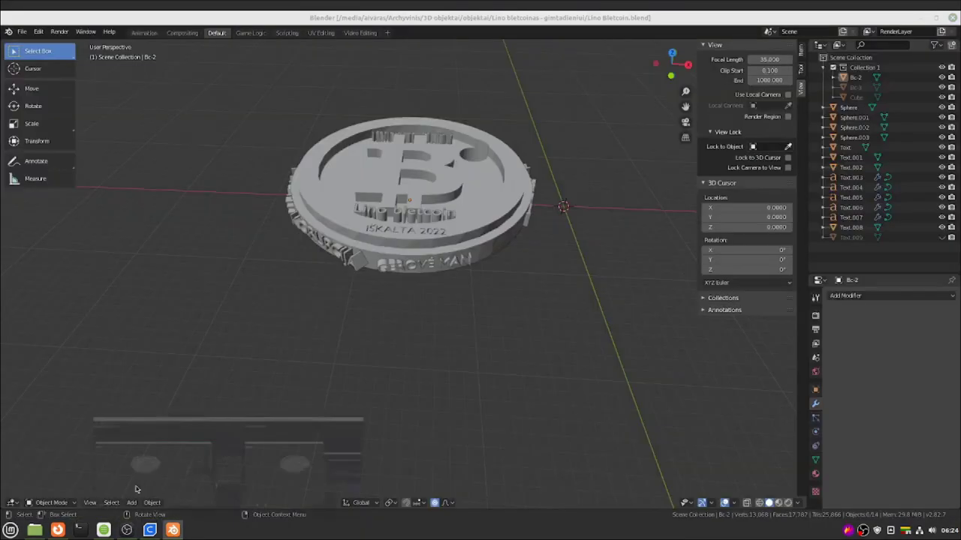
mouse_move(126, 529)
click(133, 488)
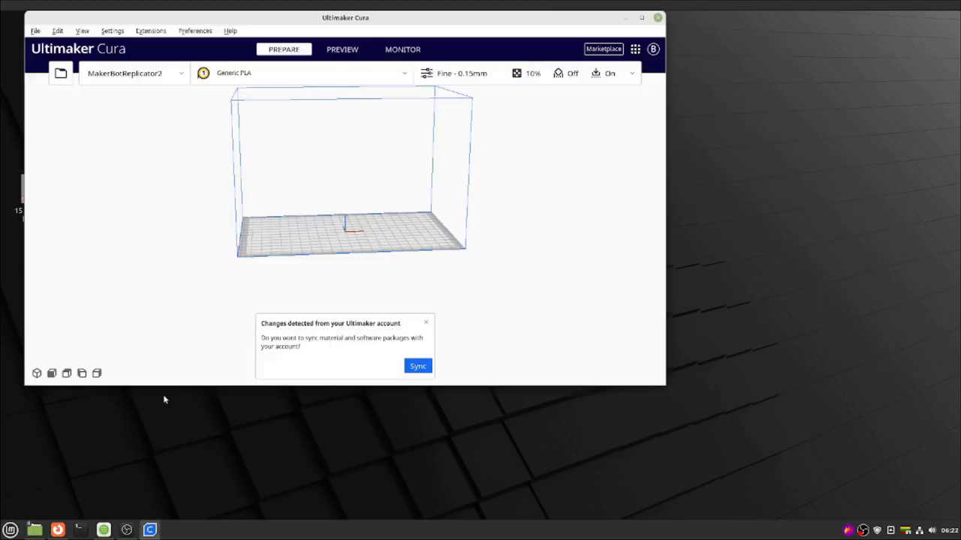
Sync the CuraBlender package, accept its licence, and quit Ultimaker Cura to apply it
click(418, 367)
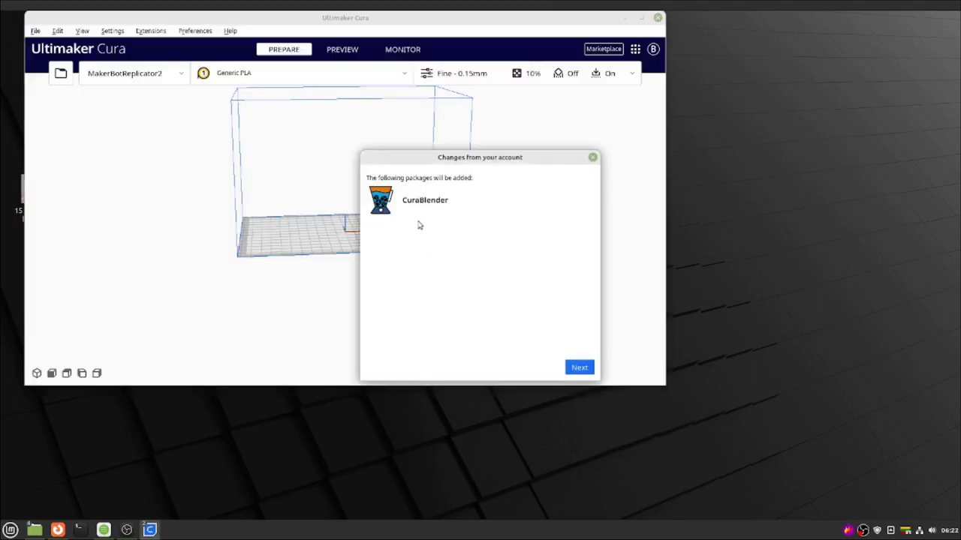
click(579, 366)
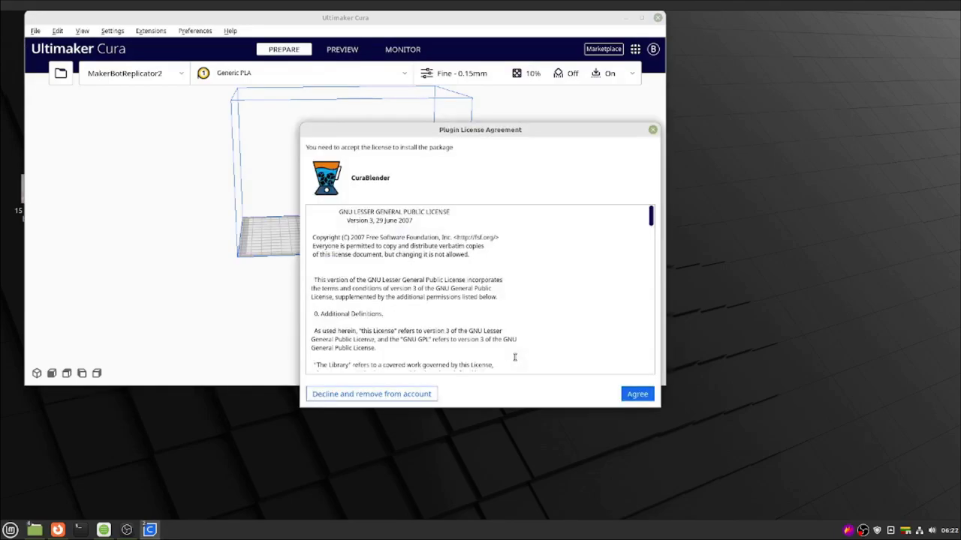
click(631, 395)
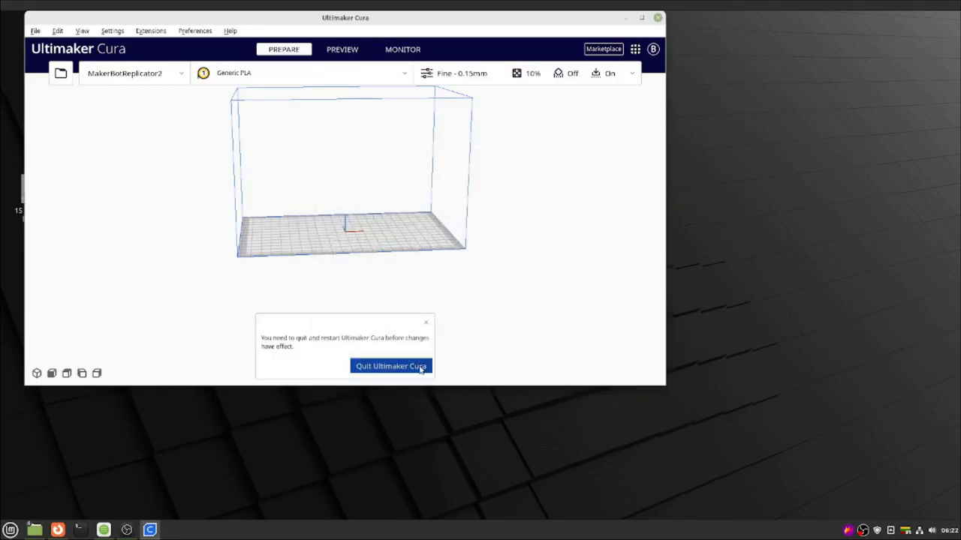
click(420, 366)
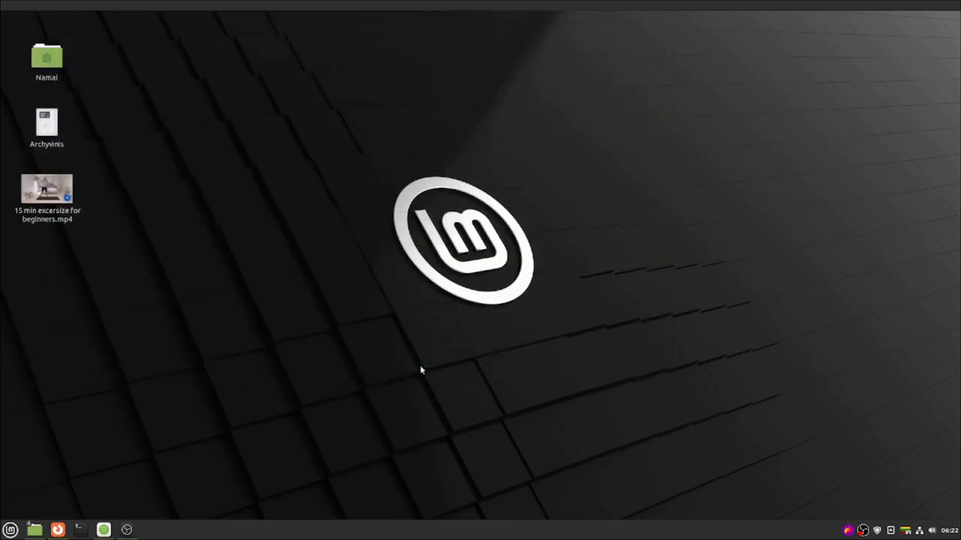